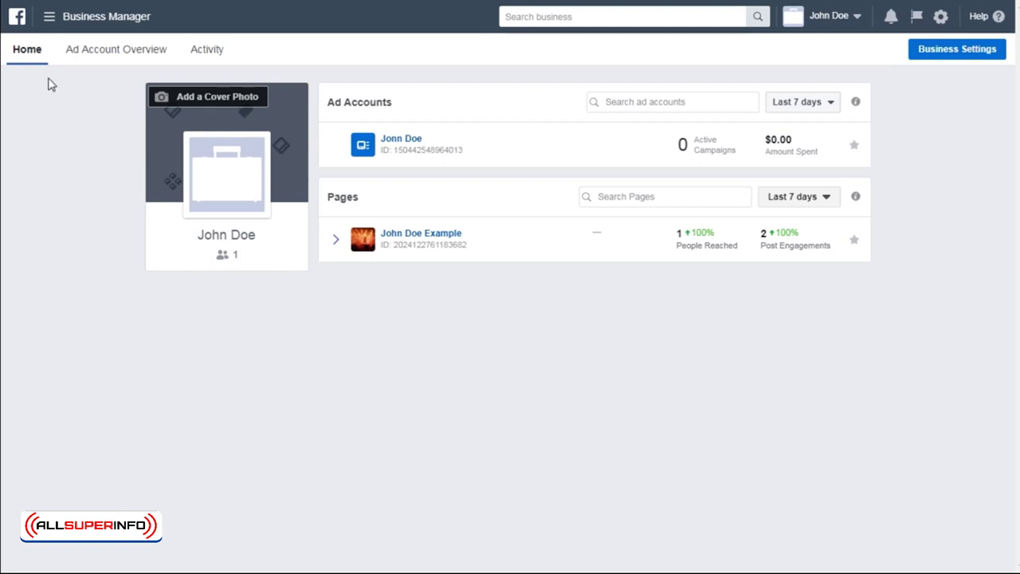
# Create a new named Facebook pixel from the Pixels page and choose to install its code manually.
pyautogui.click(50, 21)
pyautogui.click(429, 194)
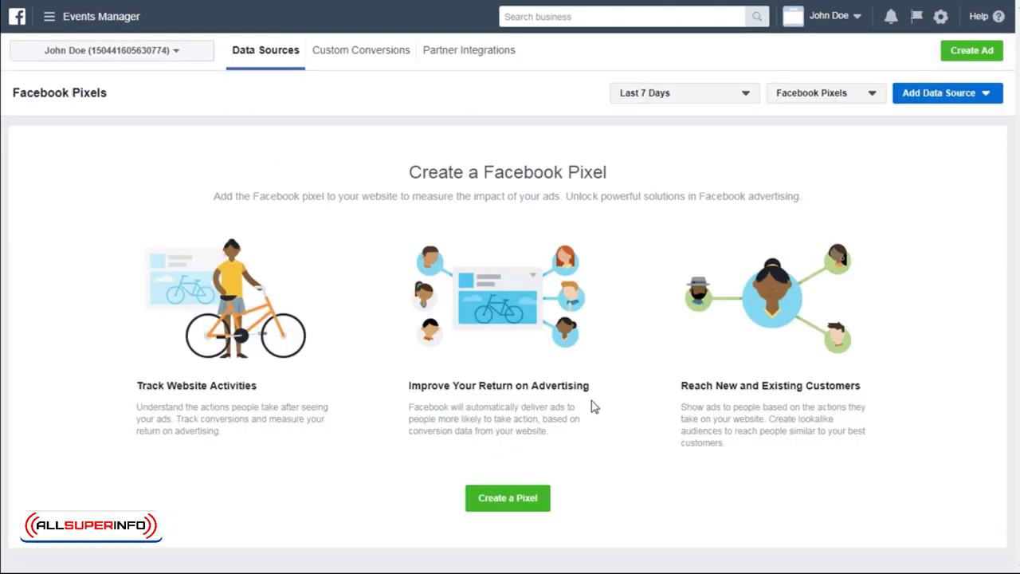
pyautogui.click(509, 498)
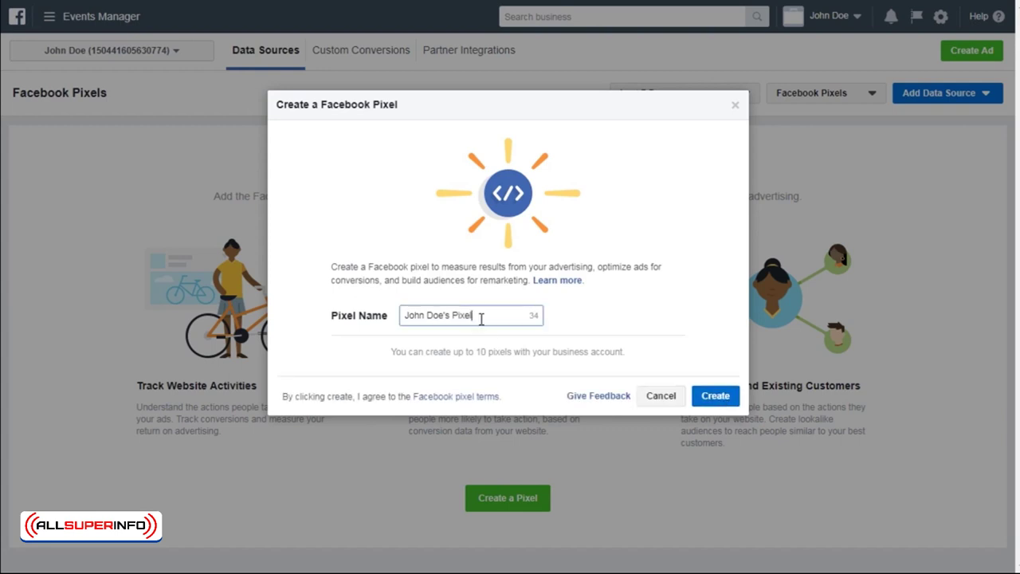
pyautogui.click(705, 399)
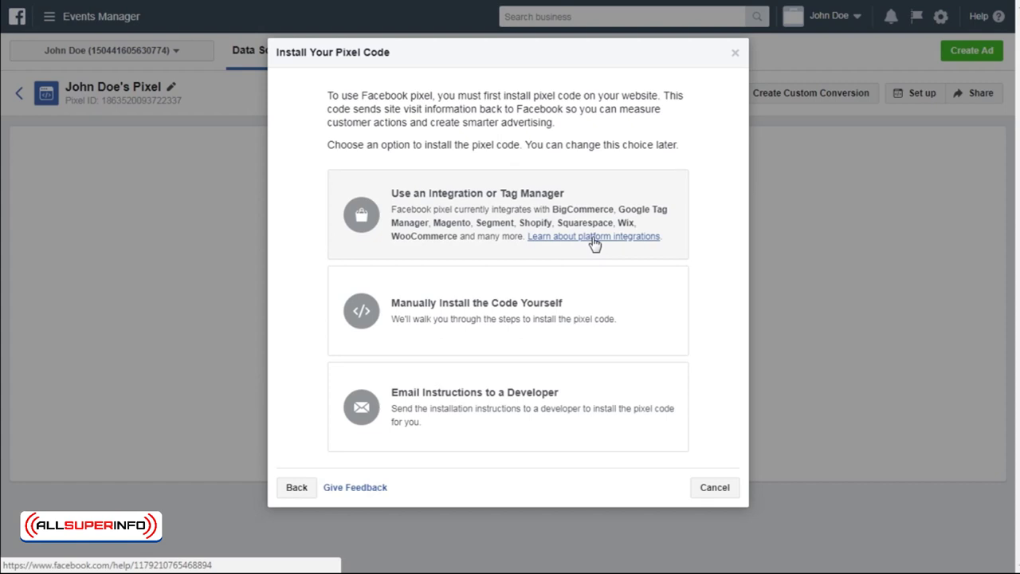
pyautogui.click(586, 322)
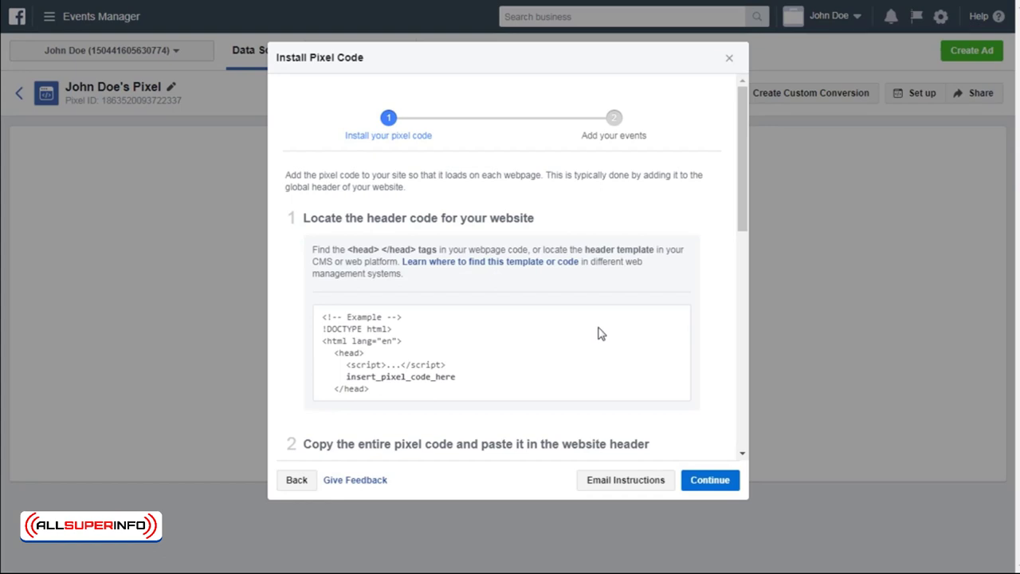
# Copy the pixel code from step 2 of Install Pixel Code, then close the dialog.
pyautogui.scroll(-3, 599, 333)
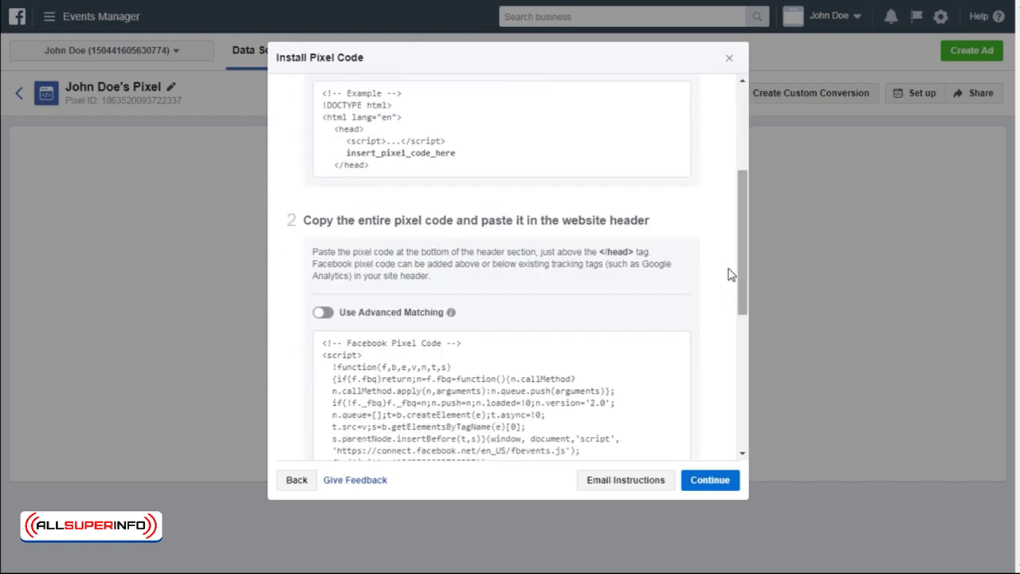
pyautogui.moveTo(744, 261); pyautogui.dragTo(743, 297)
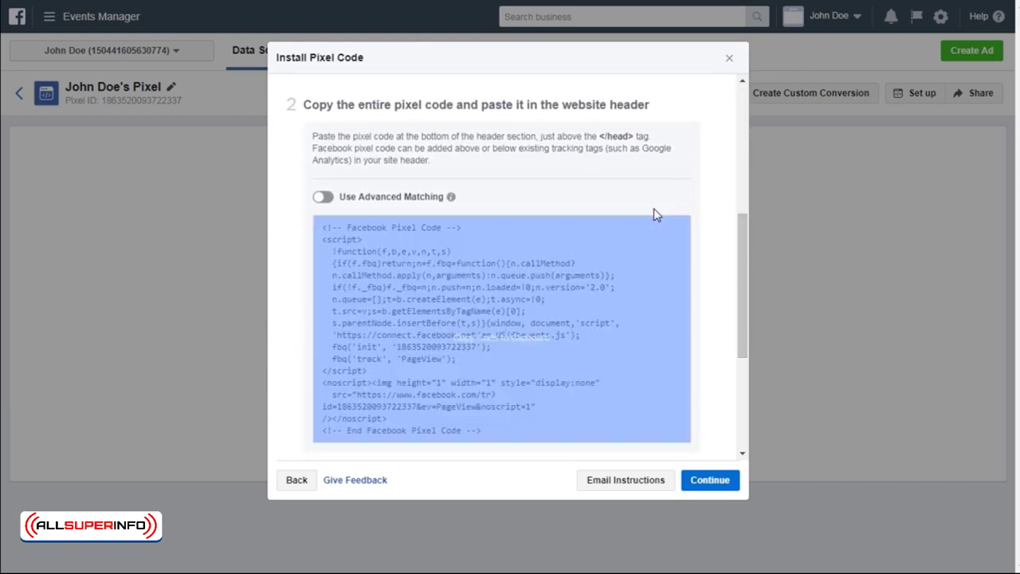
pyautogui.moveTo(433, 244)
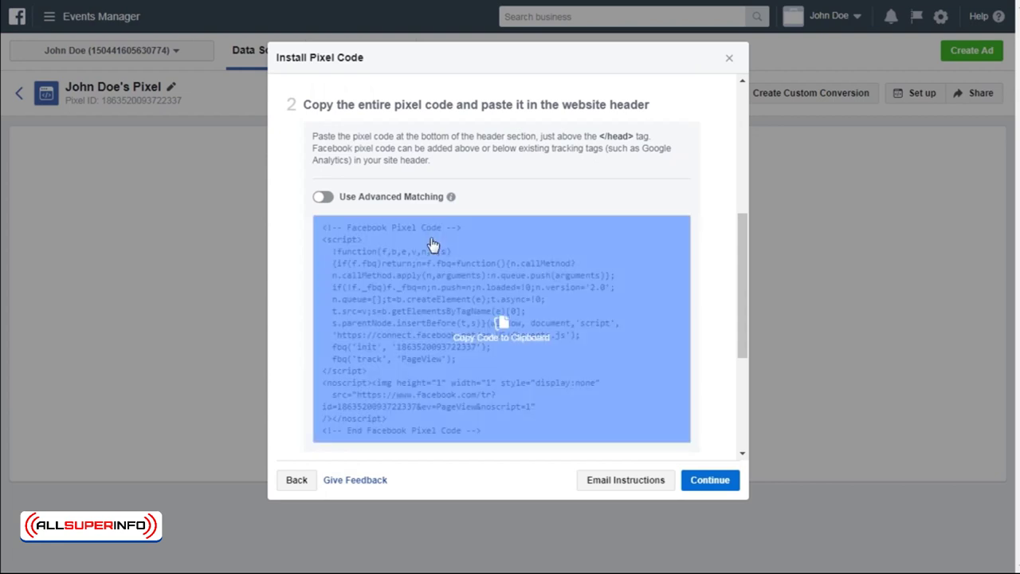
pyautogui.click(431, 245)
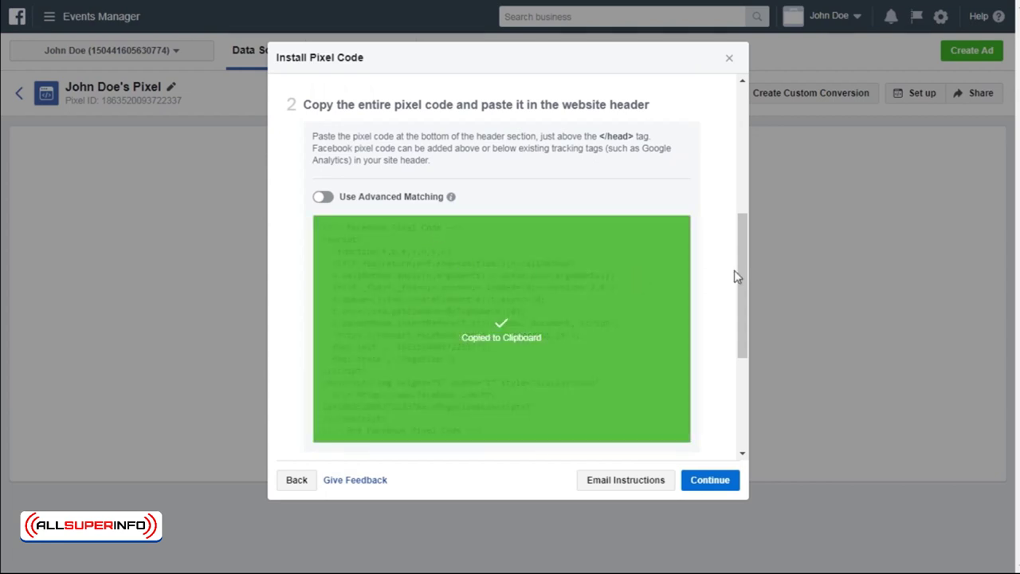
pyautogui.moveTo(745, 276); pyautogui.dragTo(735, 394)
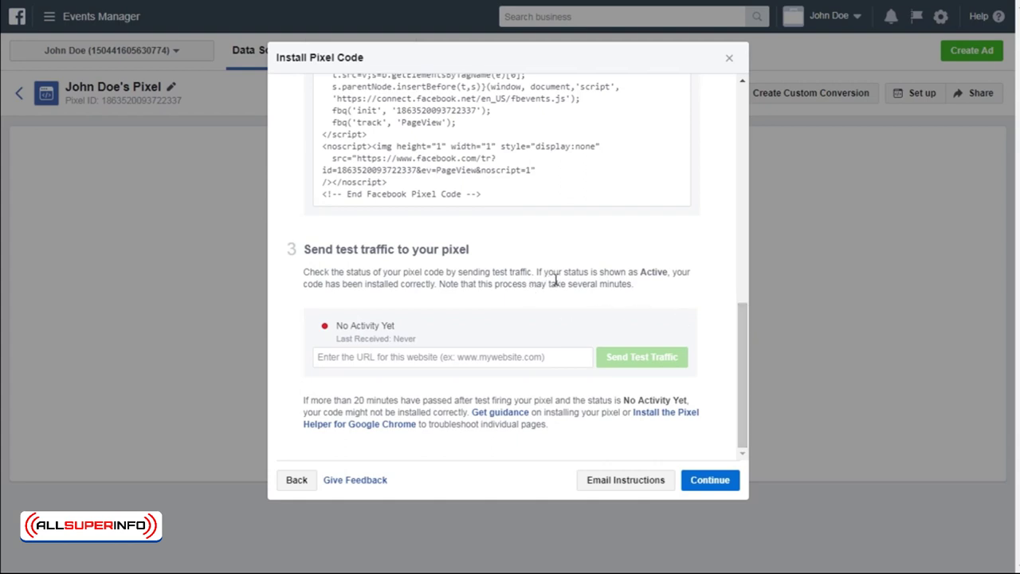
pyautogui.click(156, 233)
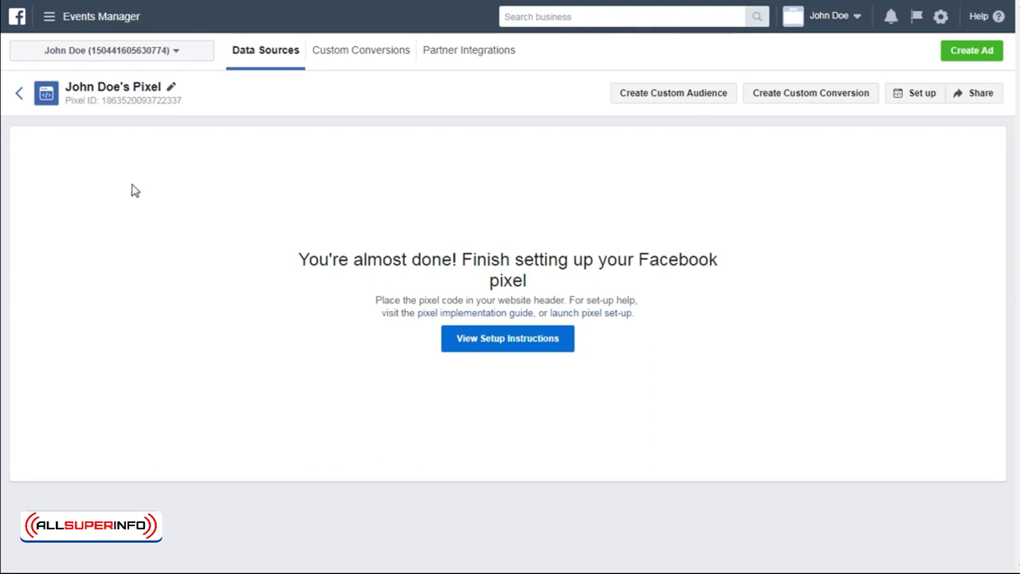
# Go to Ads Manager from the business menu and begin a new campaign.
pyautogui.click(51, 20)
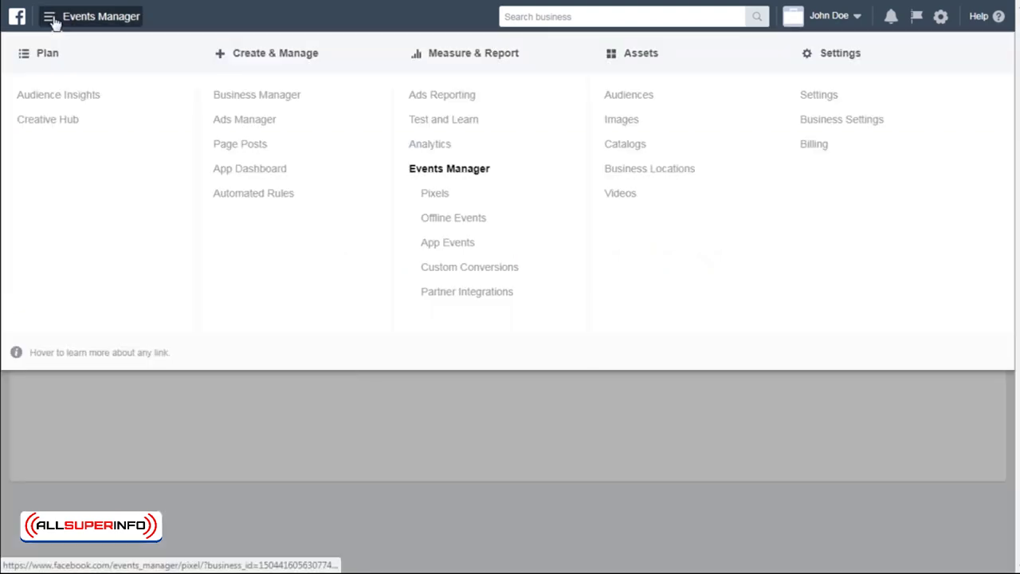
pyautogui.click(214, 118)
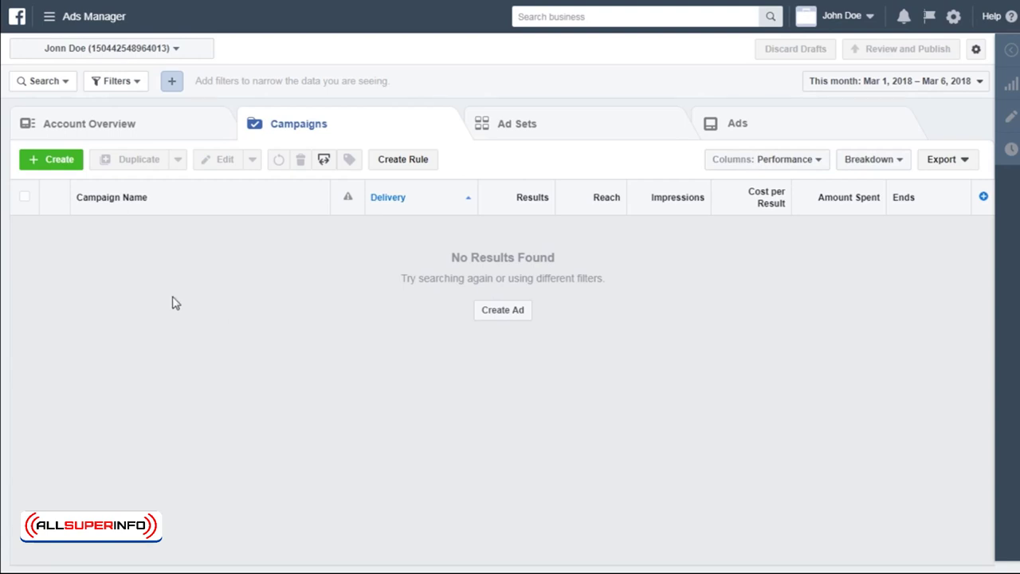
pyautogui.click(44, 165)
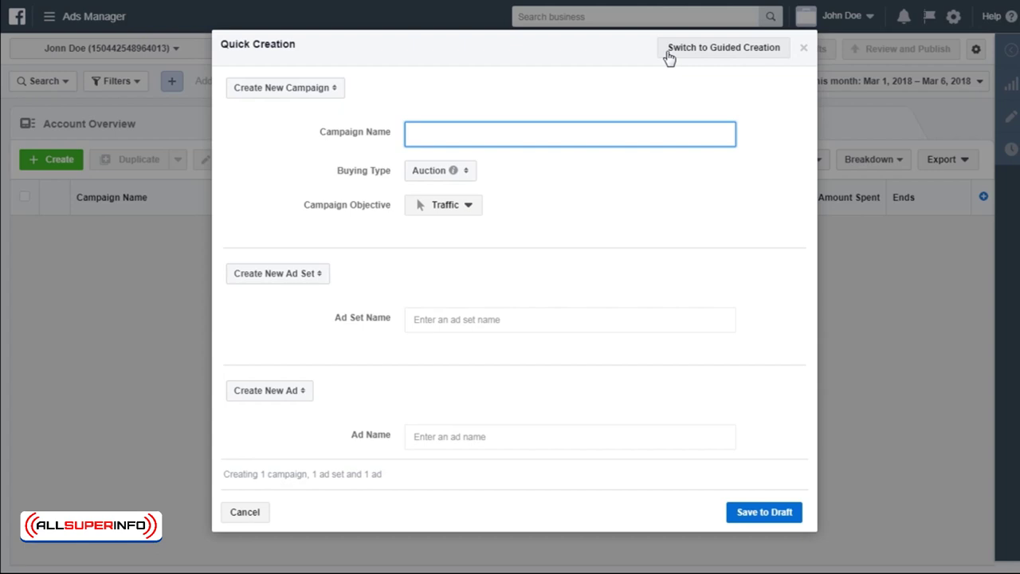
# Open Quick Creation and type 'Test Campaign' as the campaign name.
pyautogui.click(600, 98)
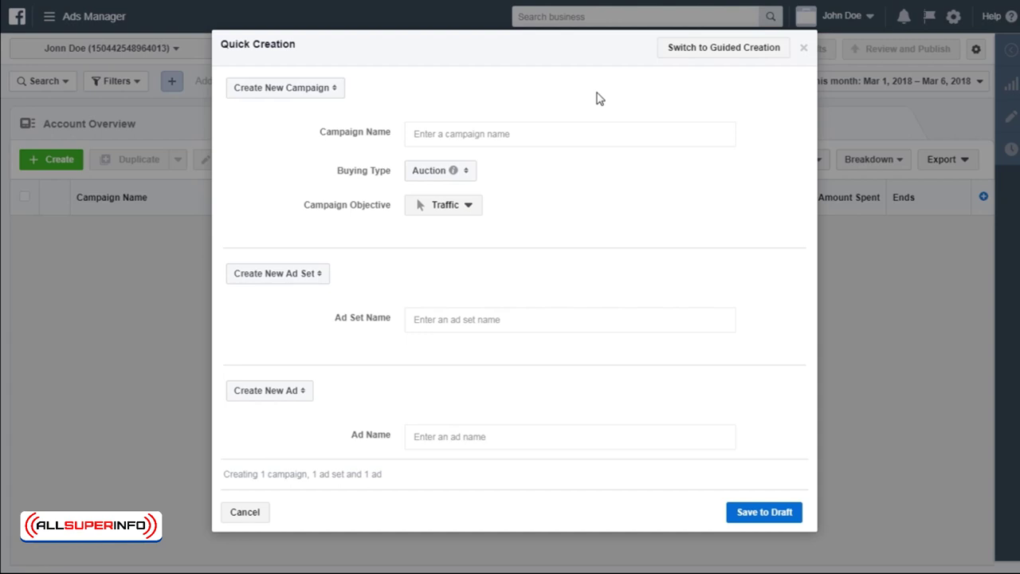
pyautogui.click(472, 139)
pyautogui.write('Test')
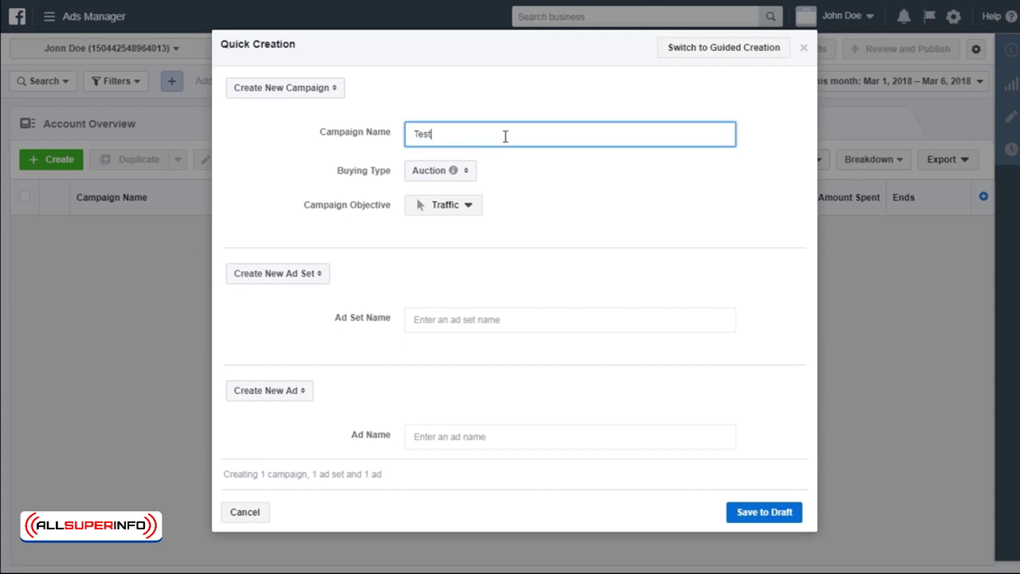
pyautogui.write(' Campaign')
# Paste 'Test Campaign' into both the Ad Set Name and Ad Name fields.
pyautogui.moveTo(499, 135); pyautogui.dragTo(383, 139)
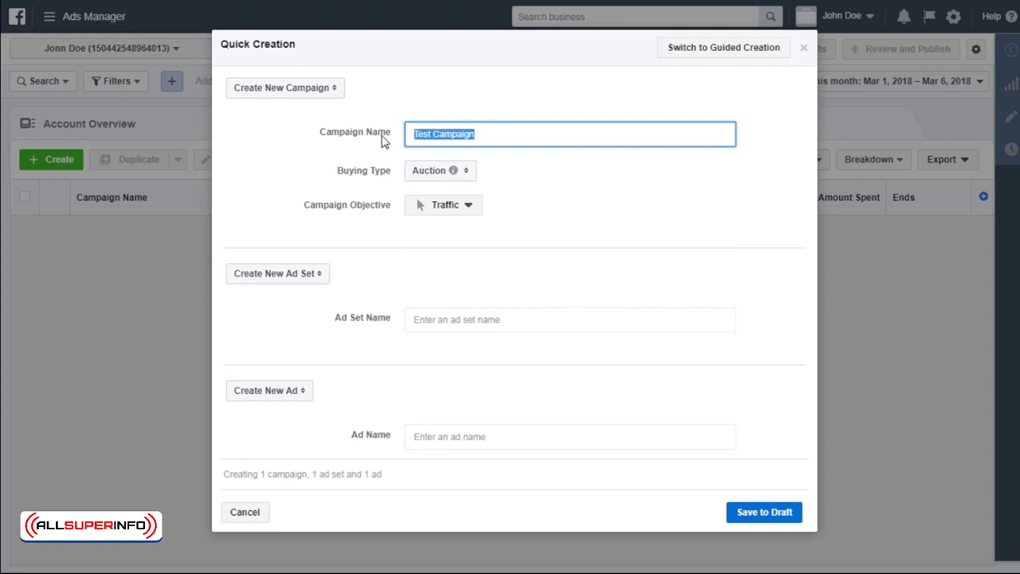
pyautogui.click(451, 322)
pyautogui.hotkey('ctrl', 'v')
pyautogui.click(442, 437)
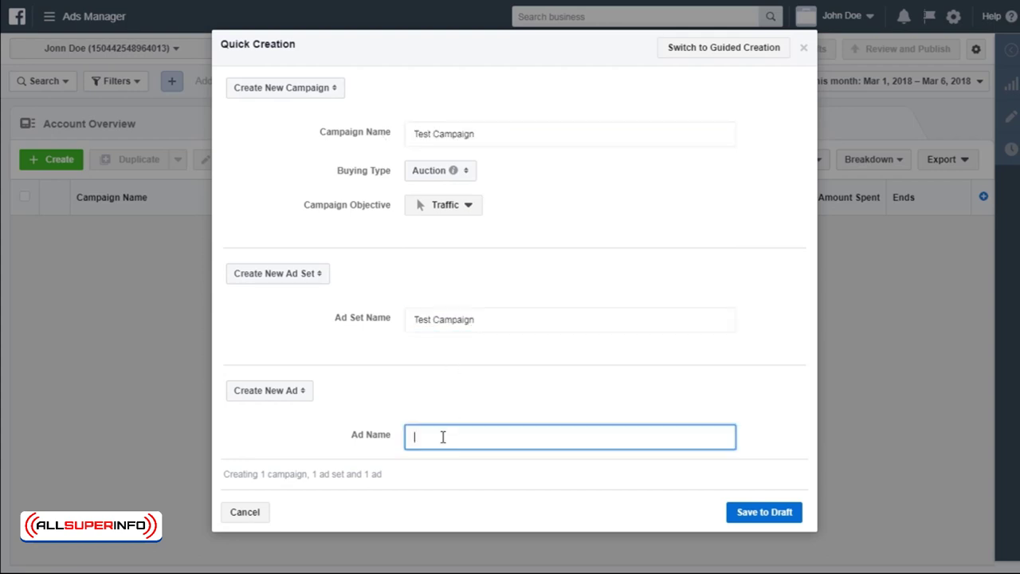
pyautogui.hotkey('ctrl', 'v')
pyautogui.click(422, 384)
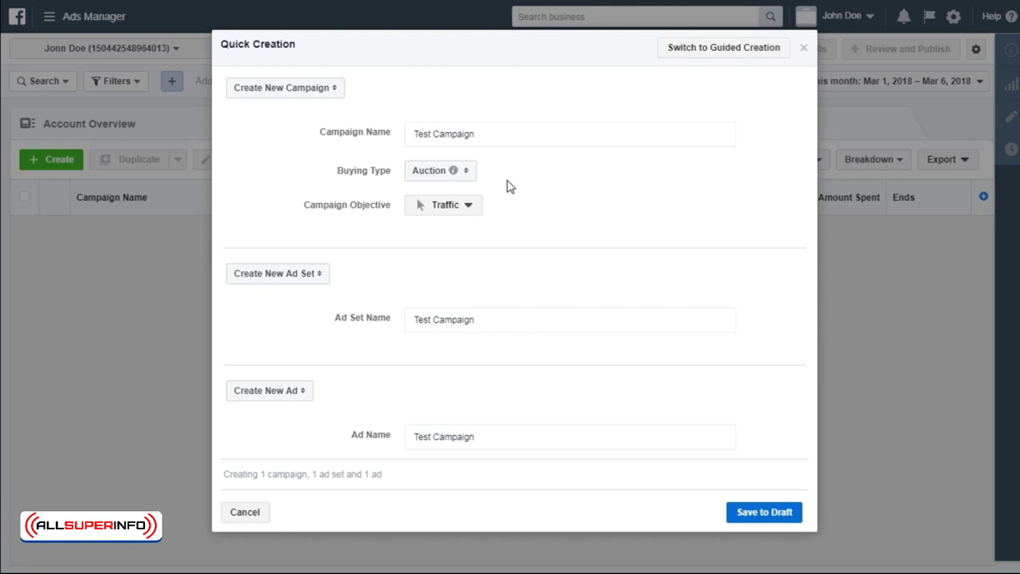
pyautogui.click(448, 214)
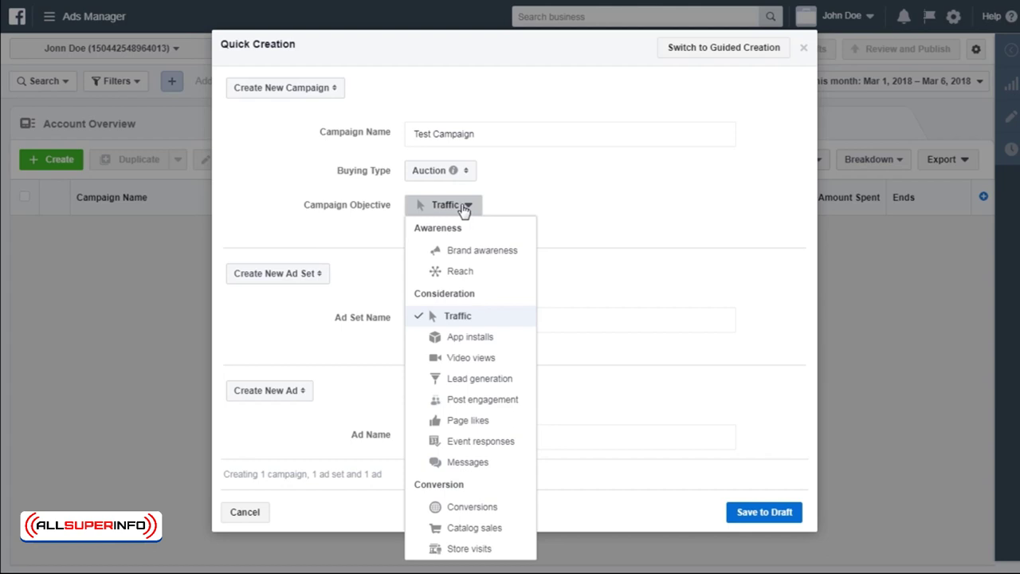
# Keep the Traffic objective and save 'Test Campaign' as a draft.
pyautogui.click(617, 299)
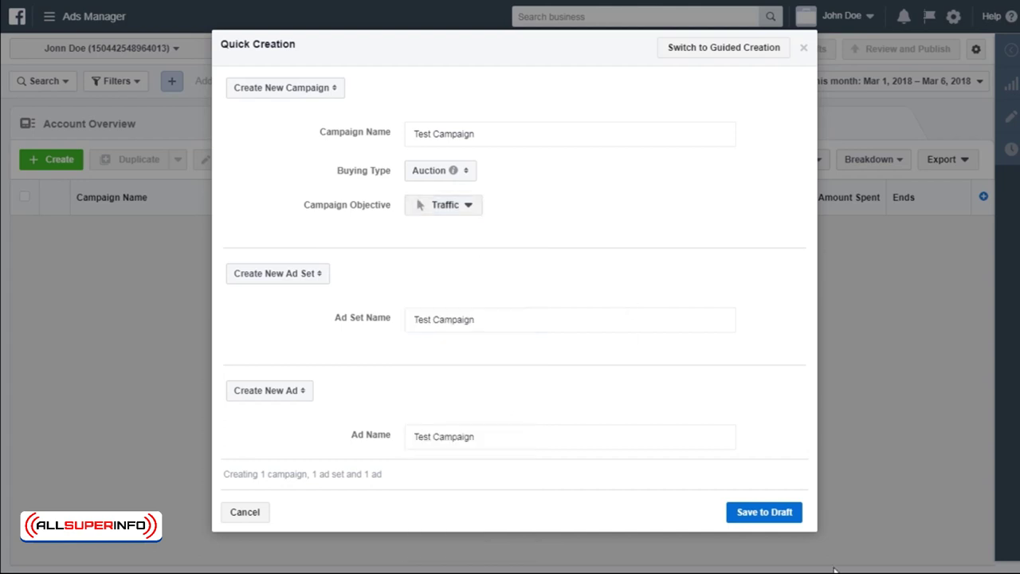
pyautogui.click(767, 514)
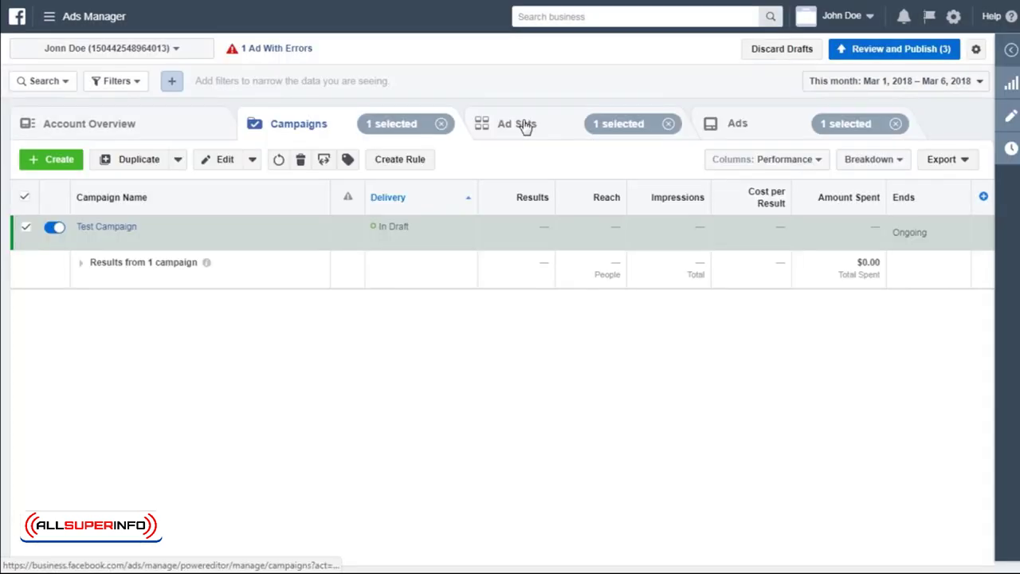
# Open the Test Campaign row on the Ad Sets tab for editing.
pyautogui.click(526, 127)
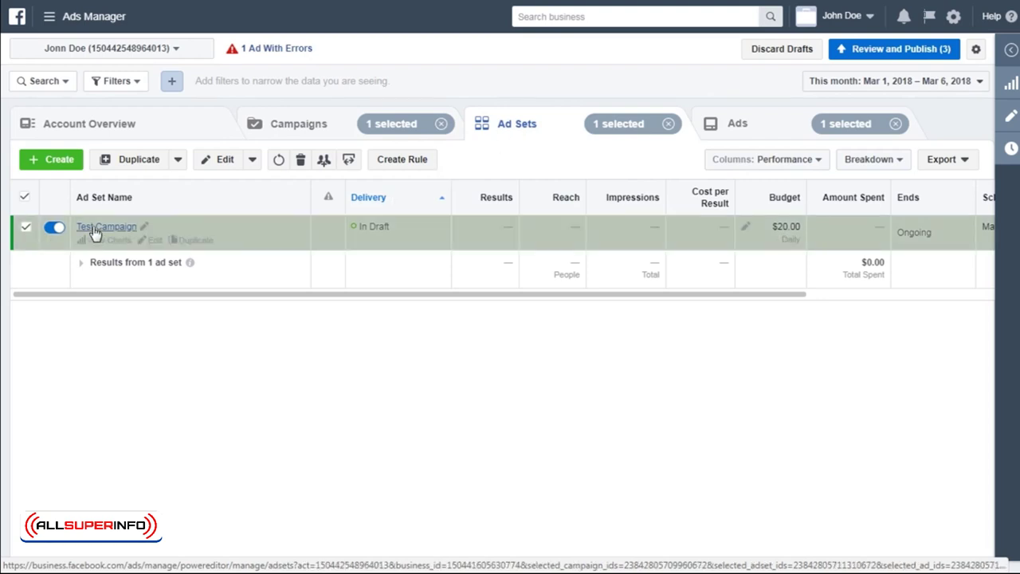
pyautogui.click(158, 244)
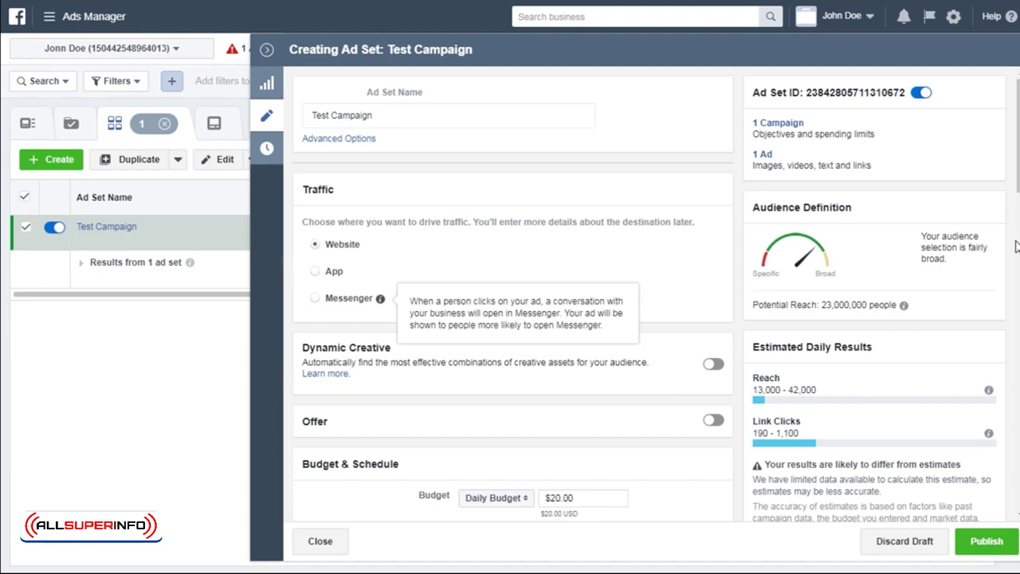
# Give the ad set a $10.00 daily budget with an end date of March 31, 2018.
pyautogui.scroll(-3, 1016, 221)
pyautogui.scroll(-3, 1012, 247)
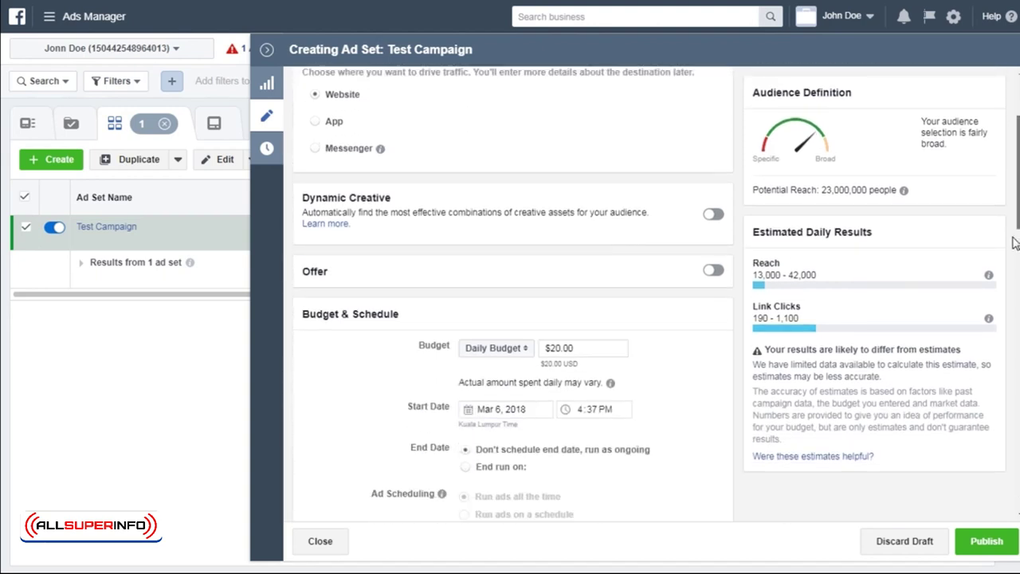
pyautogui.scroll(-1, 1008, 271)
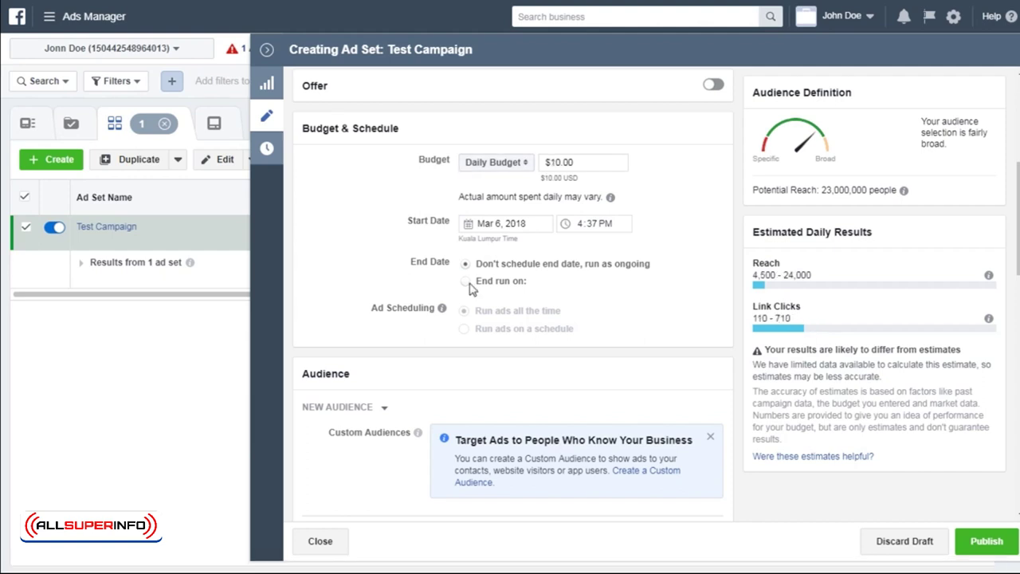
pyautogui.click(466, 281)
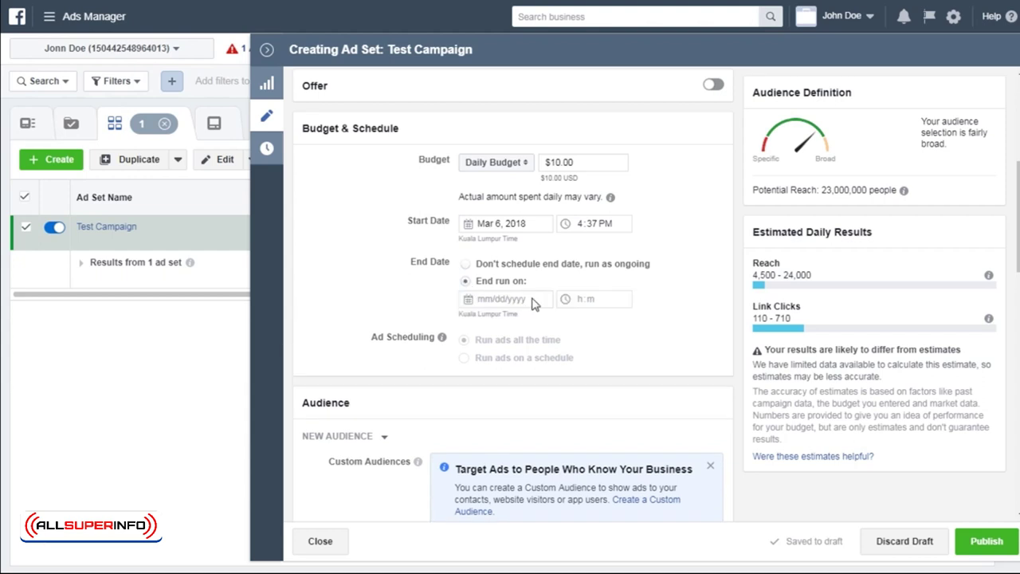
pyautogui.click(478, 299)
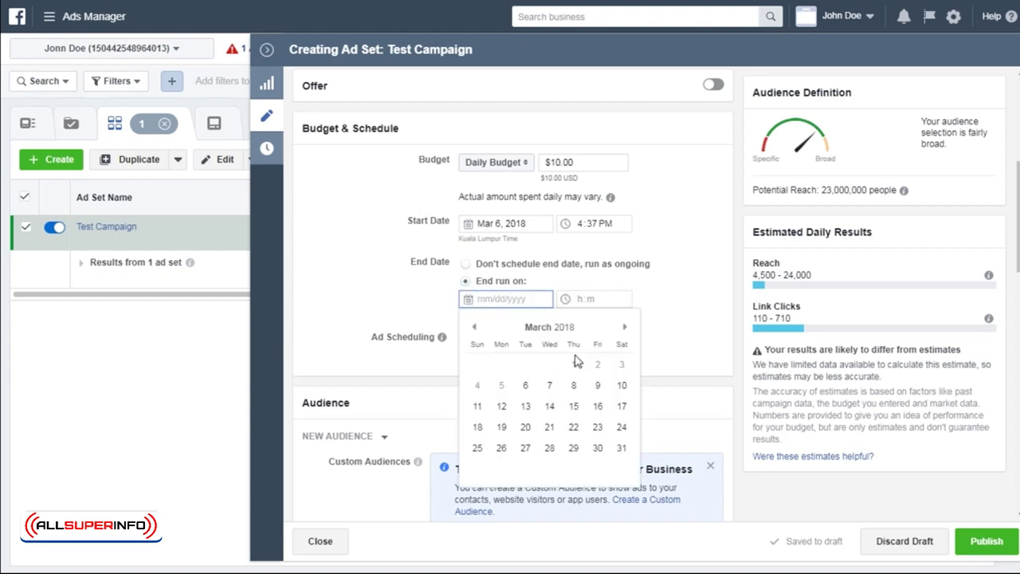
pyautogui.click(622, 449)
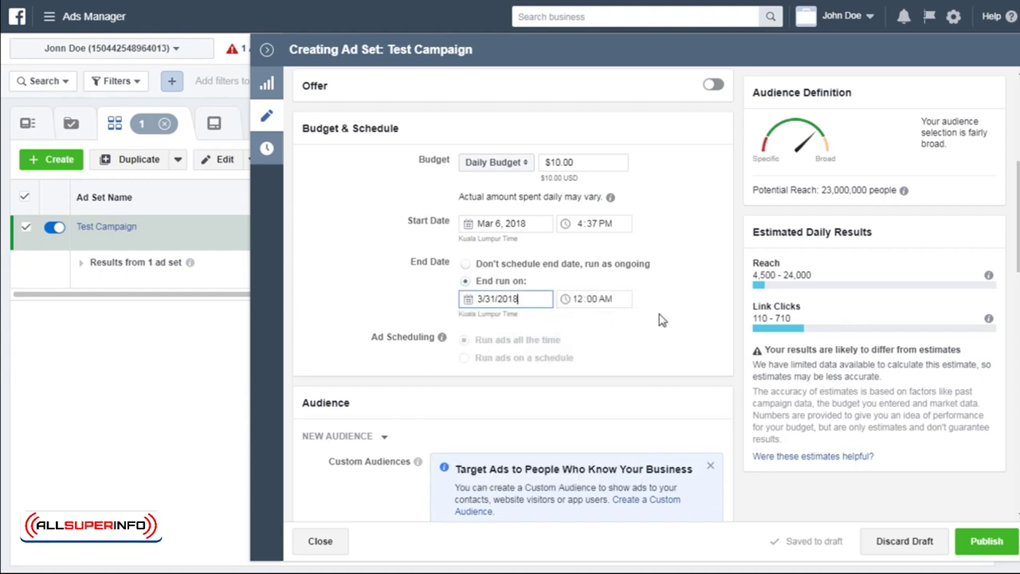
pyautogui.click(670, 348)
pyautogui.scroll(-3, 433, 183)
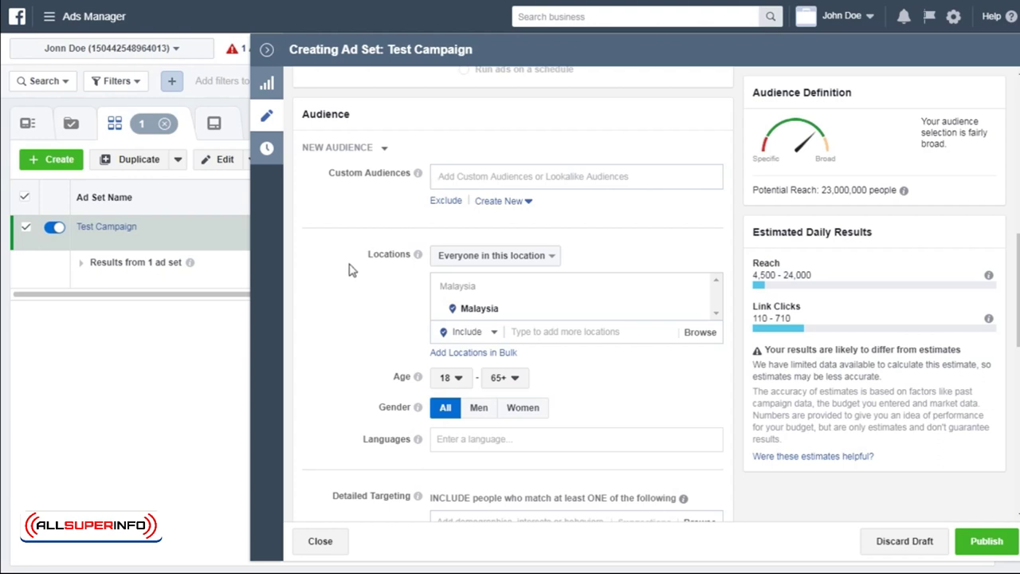
# Restrict location targeting to 'People who live in this location'.
pyautogui.click(480, 257)
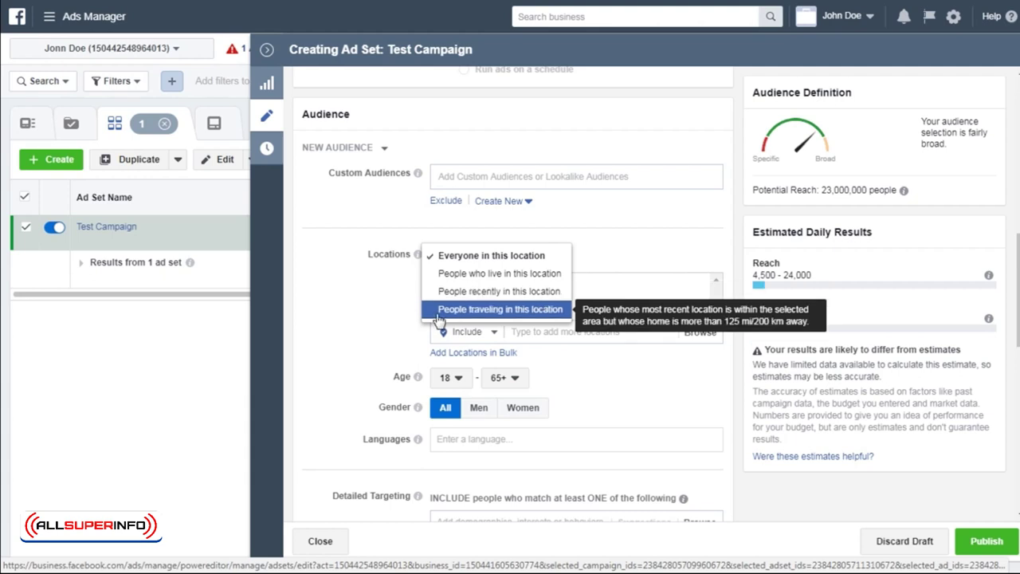
pyautogui.click(498, 273)
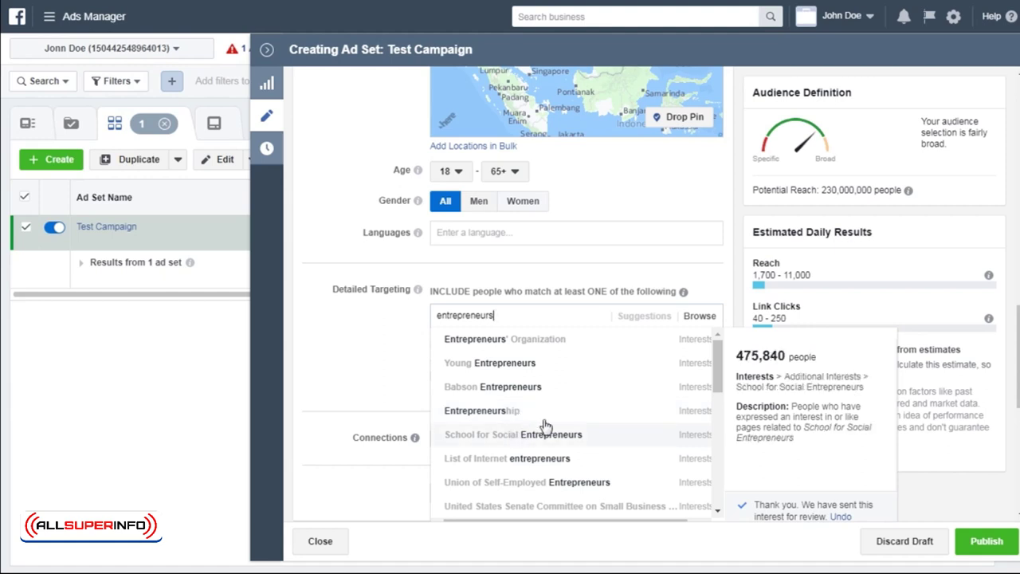
# Pick School for Social Entrepreneurs, then search 'robert kiyosaki' and add it as an interest.
pyautogui.click(516, 438)
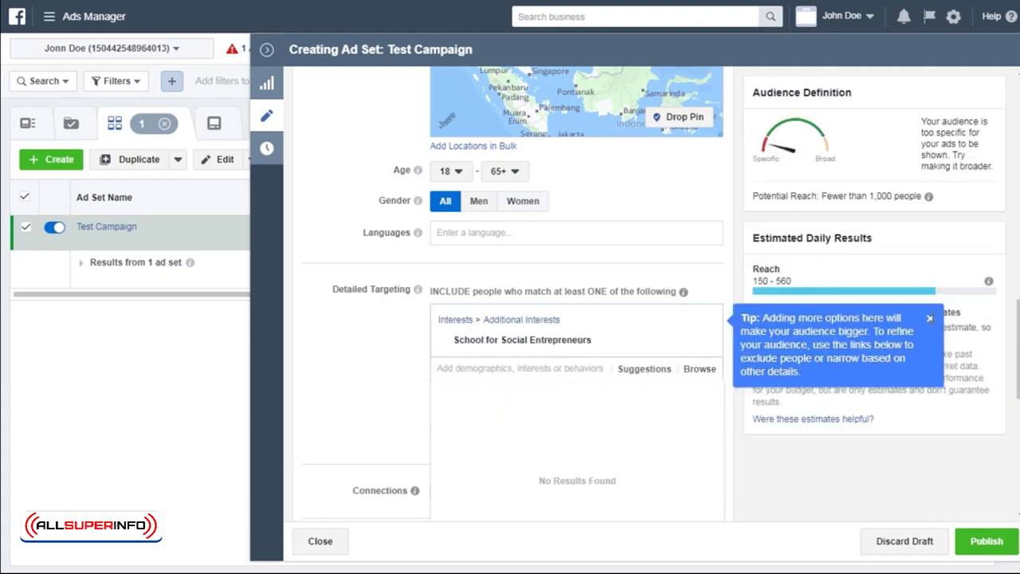
pyautogui.click(930, 321)
pyautogui.moveTo(653, 351)
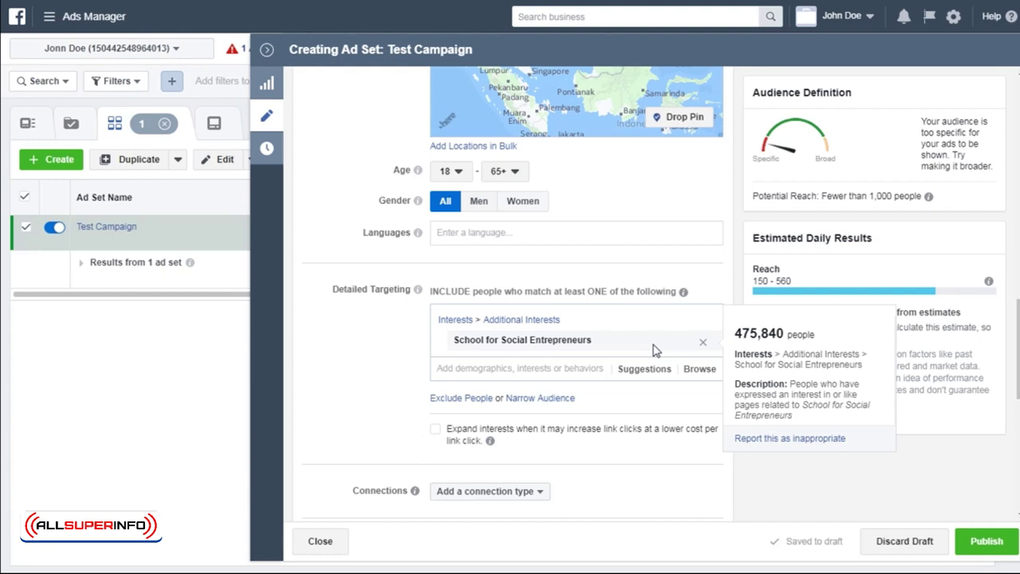
pyautogui.click(560, 369)
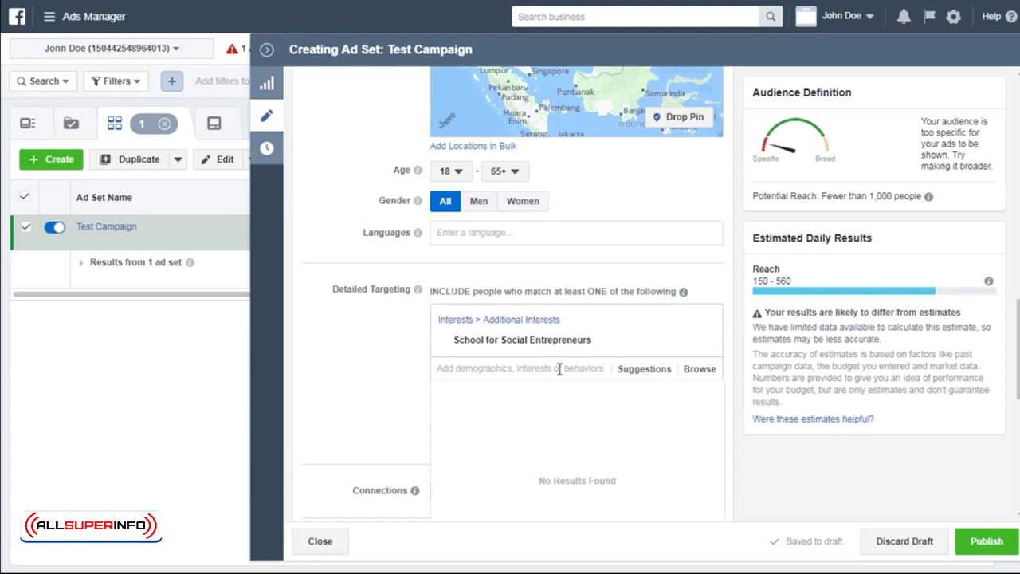
pyautogui.write('rober')
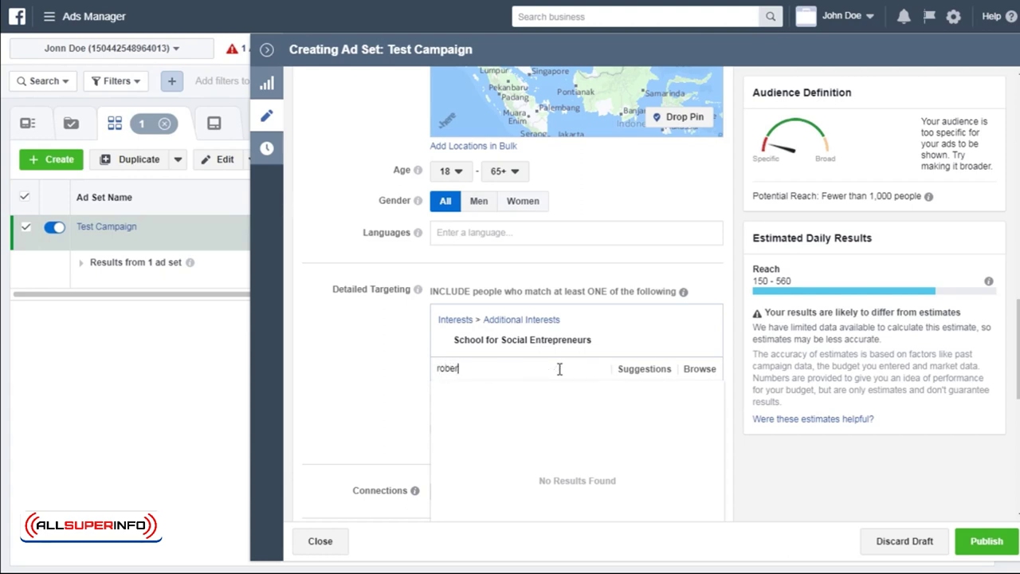
pyautogui.write('t kiyosaki')
pyautogui.press('Return')
pyautogui.scroll(-2, 286, 318)
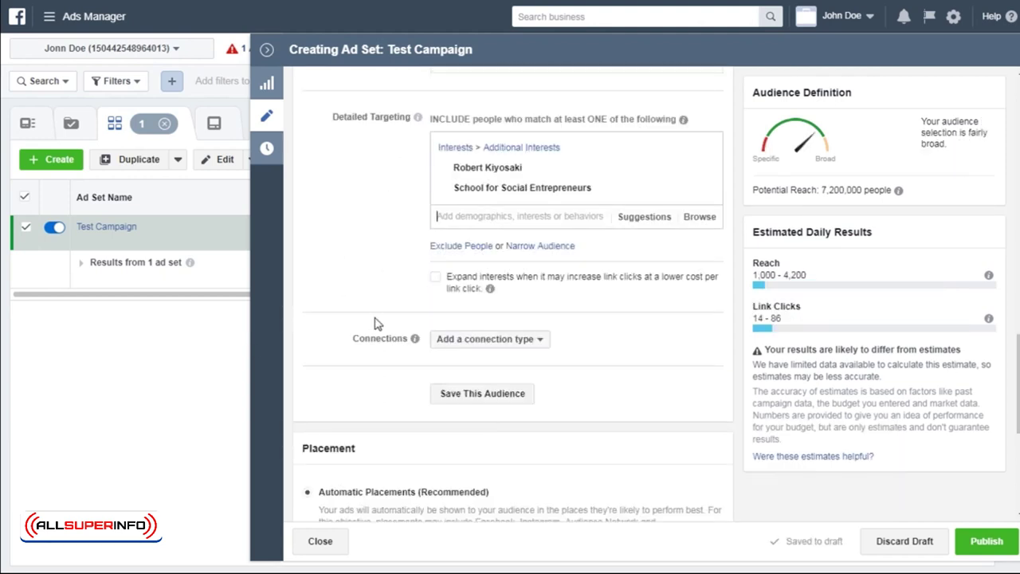
pyautogui.scroll(-3, 374, 227)
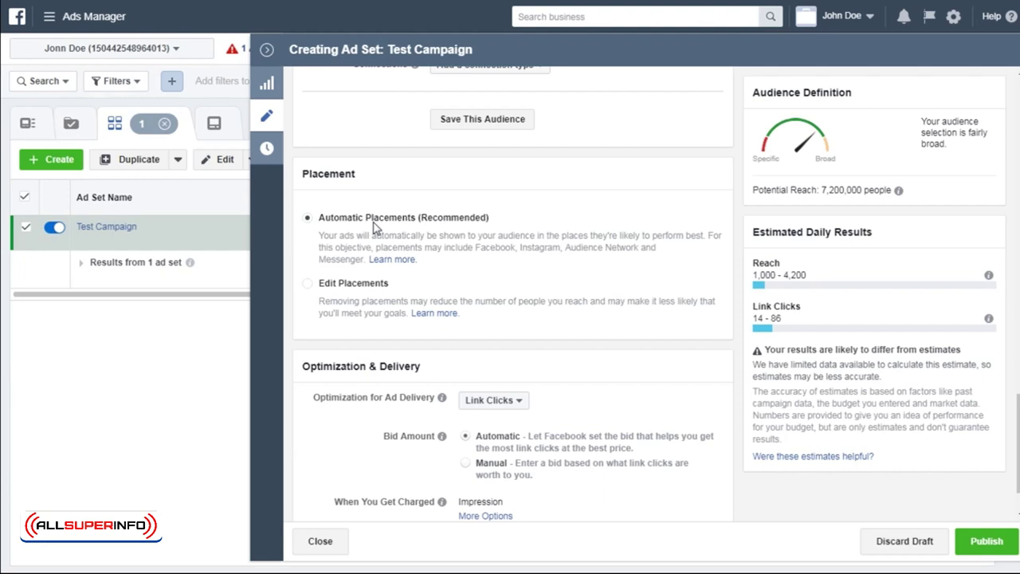
pyautogui.click(353, 282)
pyautogui.scroll(-2, 510, 318)
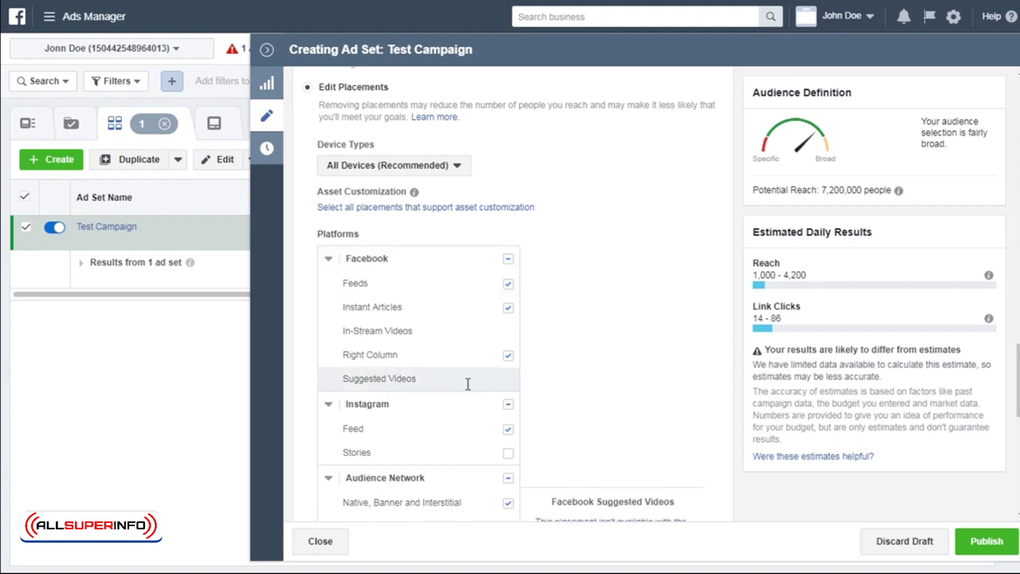
# Uncheck the Instagram, Audience Network and other placements, keeping only Facebook Feeds.
pyautogui.click(507, 407)
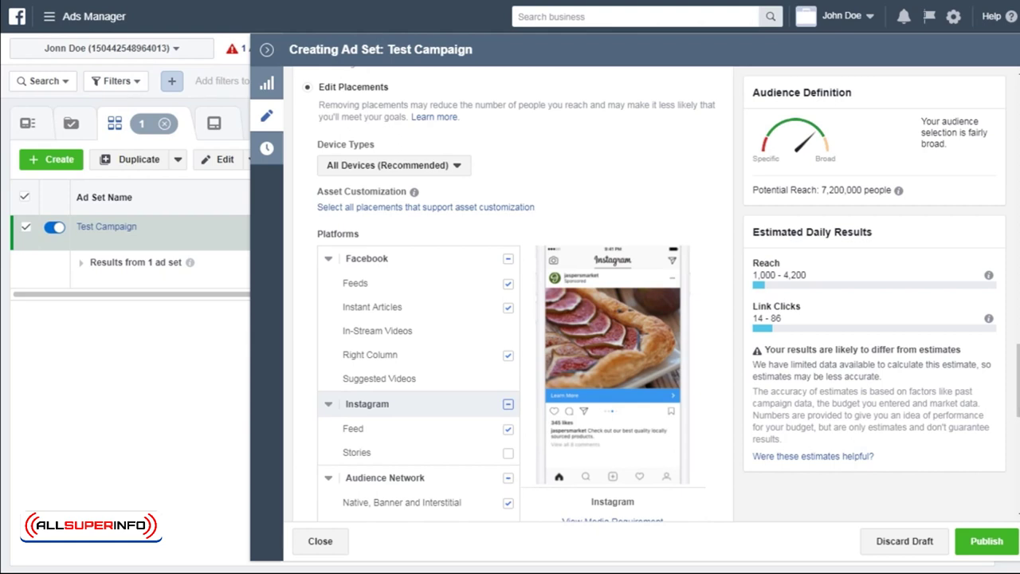
pyautogui.click(510, 359)
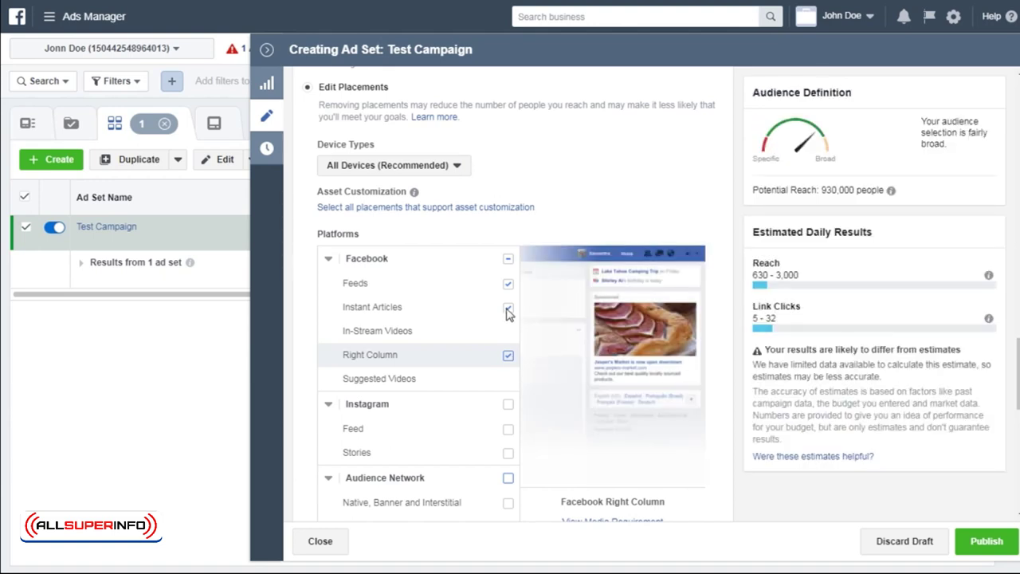
pyautogui.click(508, 310)
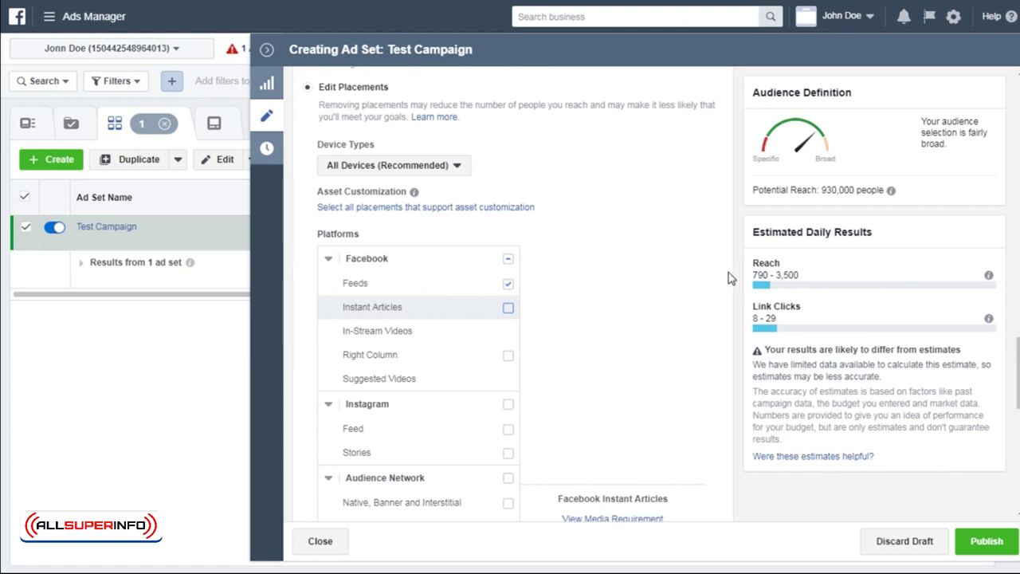
pyautogui.scroll(-10, 505, 356)
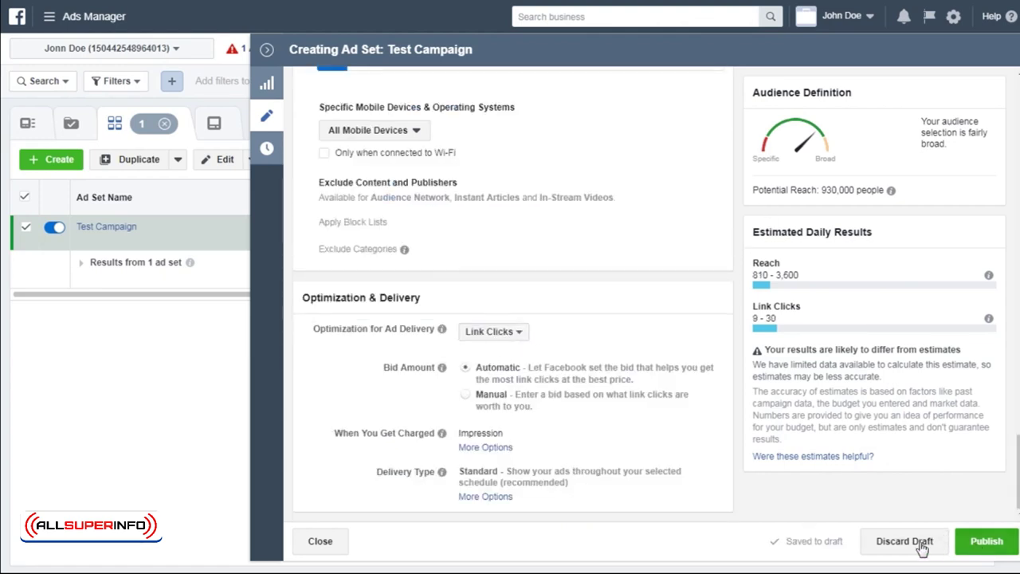
pyautogui.click(311, 545)
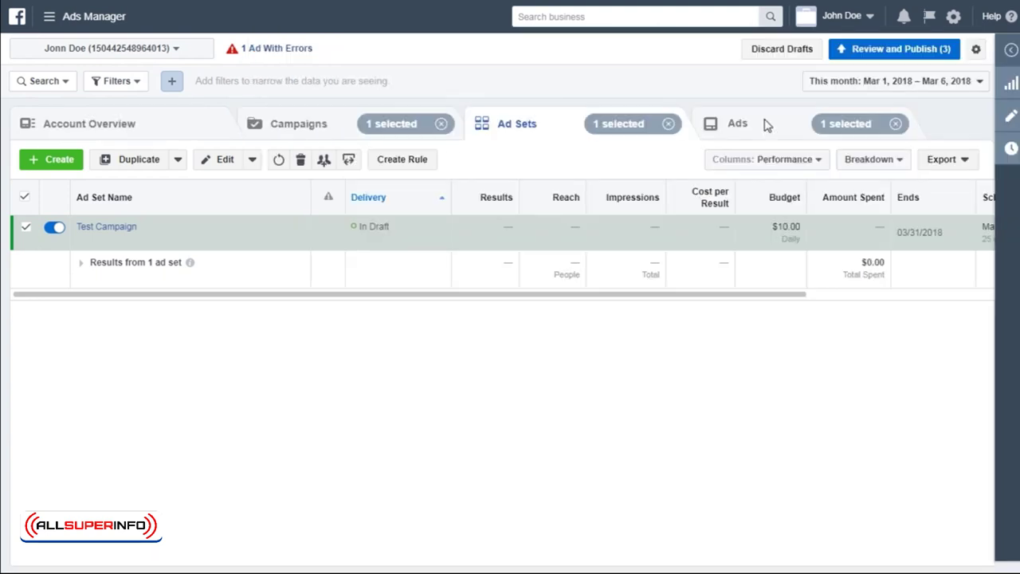
# Search the stock images for 'dog' and set the yellow-background dog photo as the ad image.
pyautogui.click(763, 123)
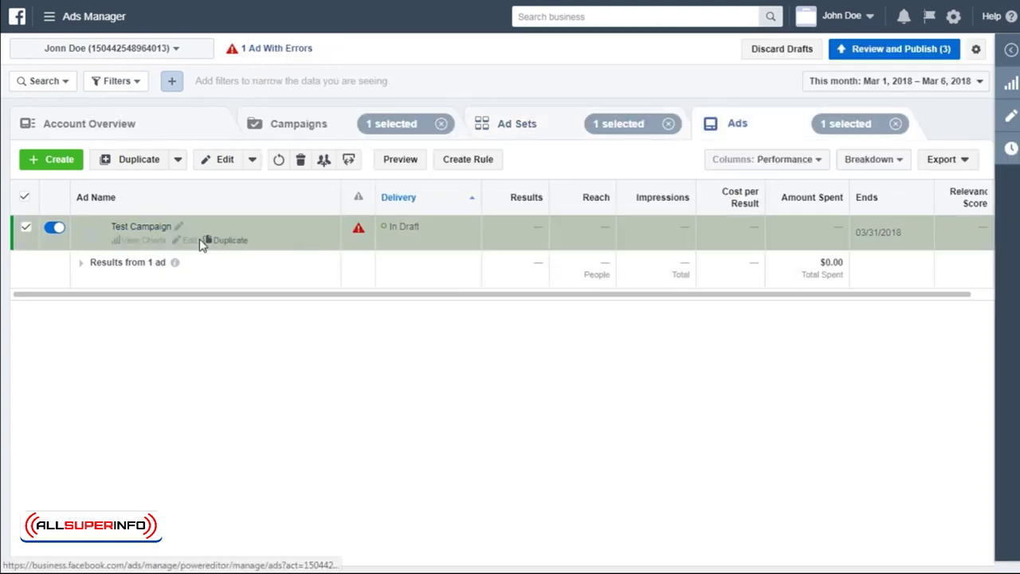
pyautogui.click(189, 242)
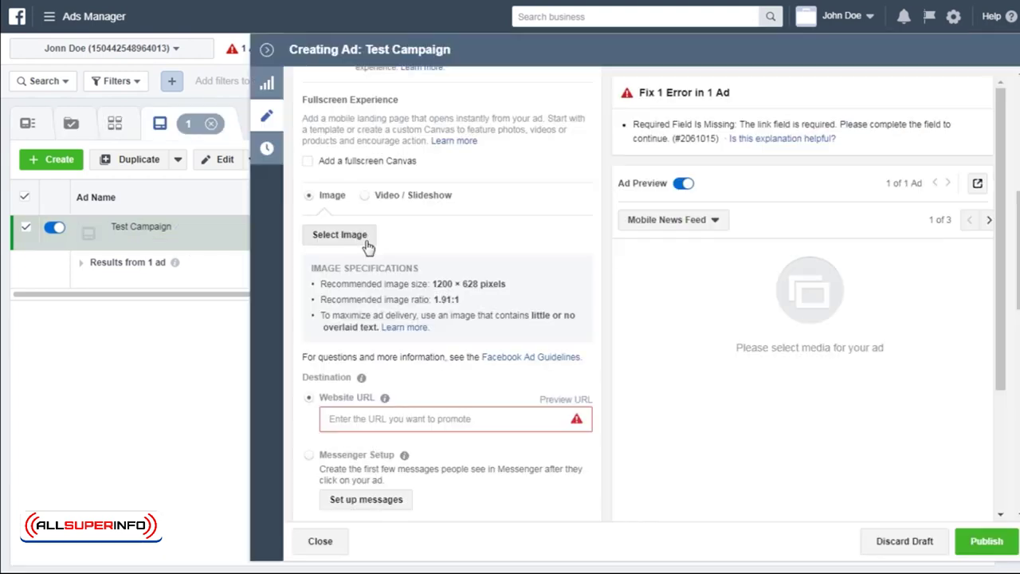
pyautogui.click(357, 240)
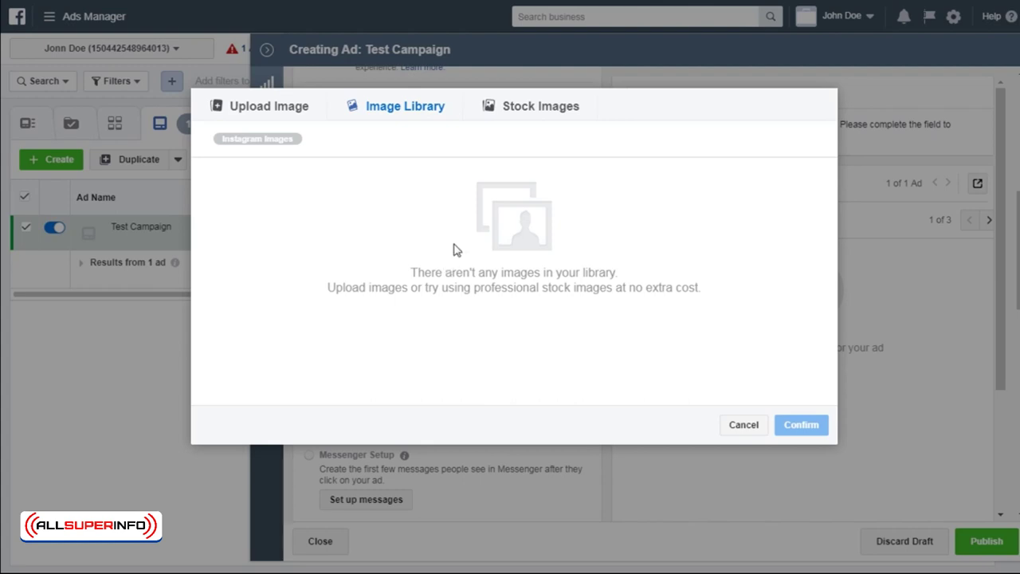
pyautogui.click(502, 114)
pyautogui.click(361, 141)
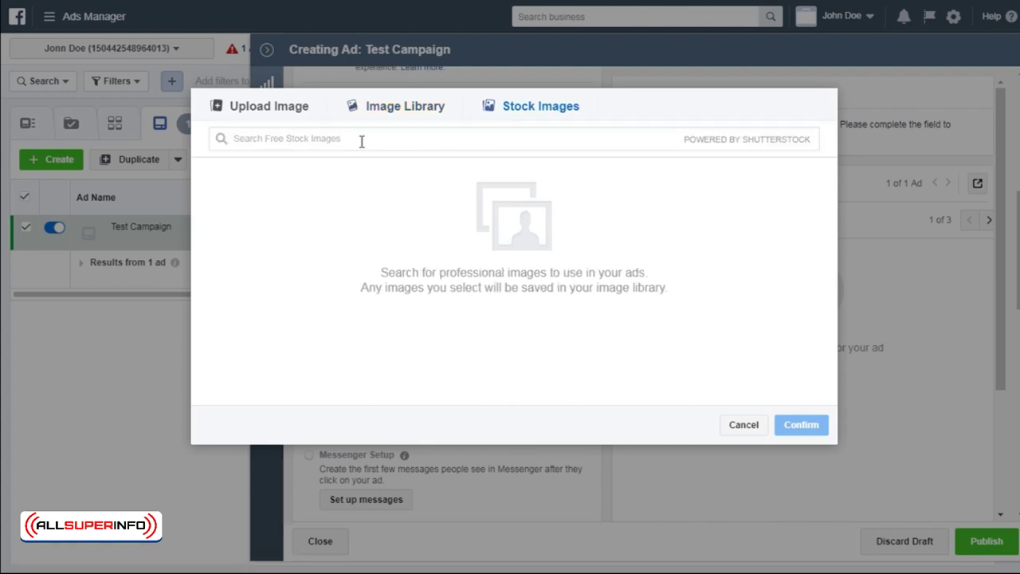
pyautogui.write('dog')
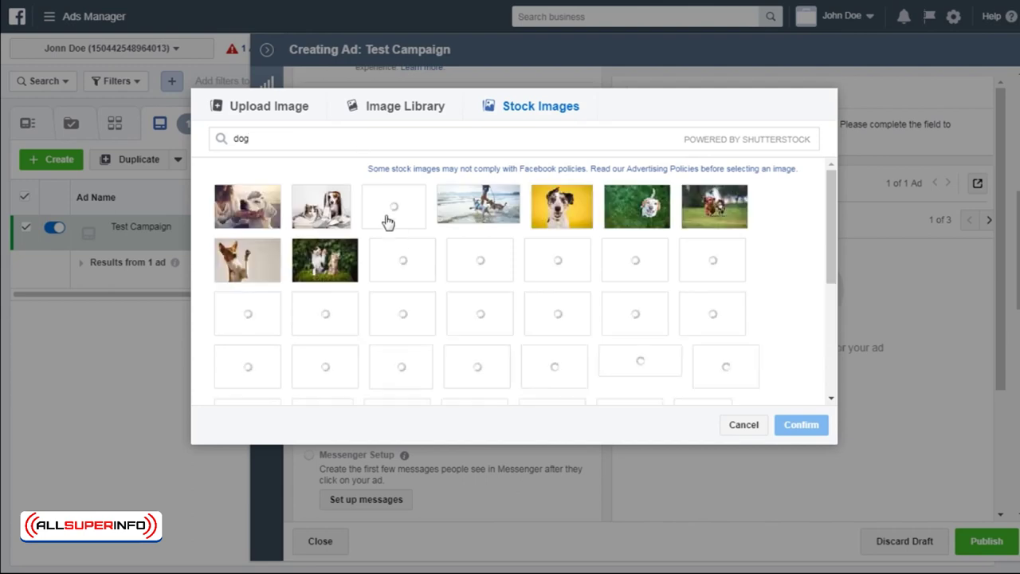
pyautogui.doubleClick(558, 221)
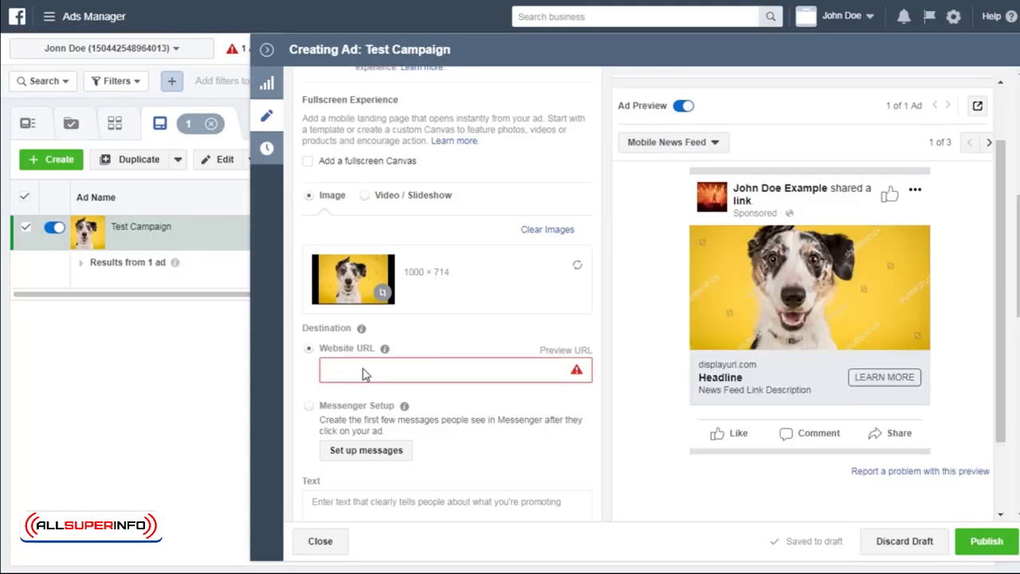
pyautogui.click(365, 375)
# Paste the website URL and enter text 'Test Copy', headline 'Headline', description 'News Feed Link Description'.
pyautogui.write('www.johndoeexample.com')
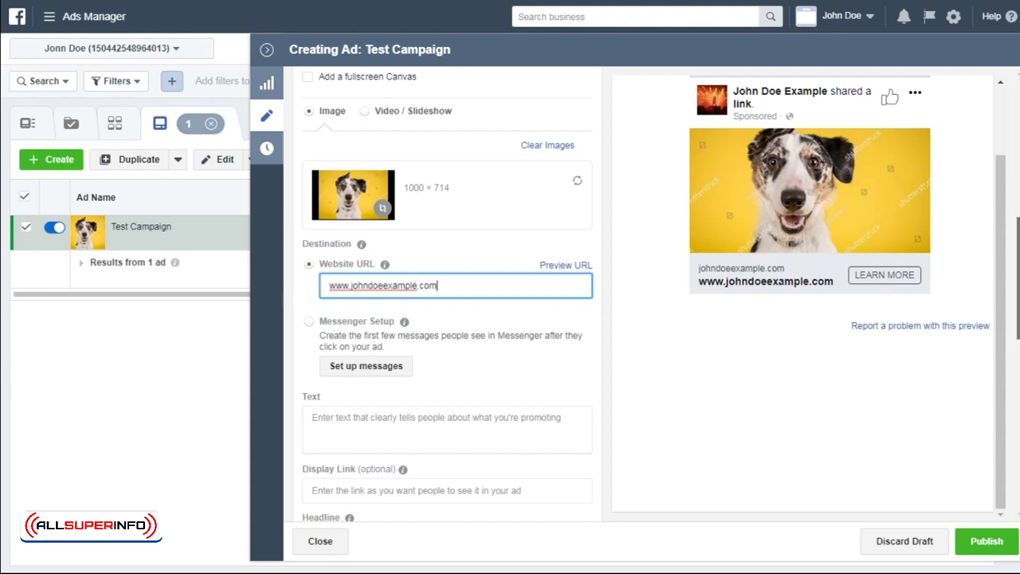
pyautogui.click(388, 406)
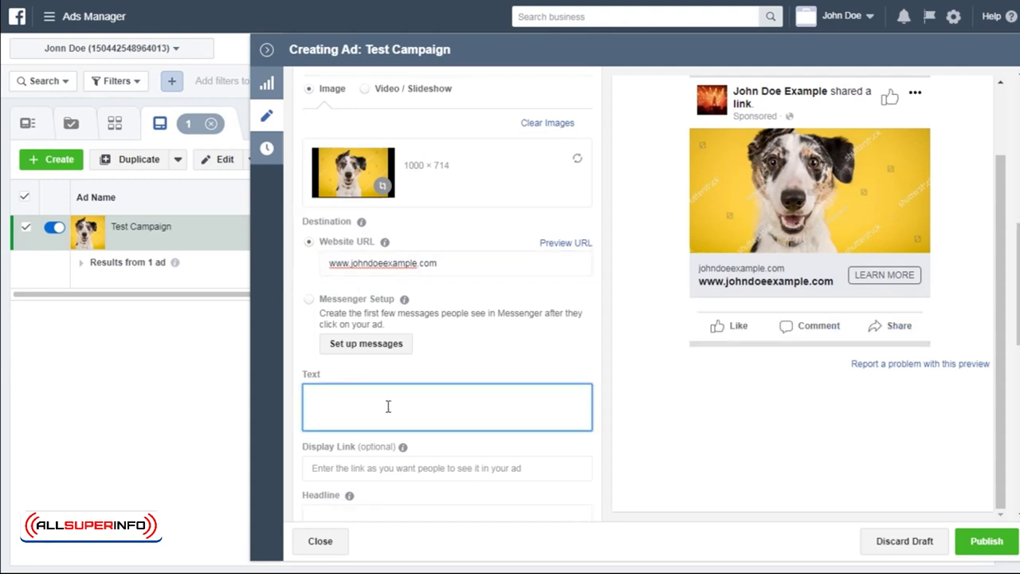
pyautogui.write('Test Copy')
pyautogui.click(329, 467)
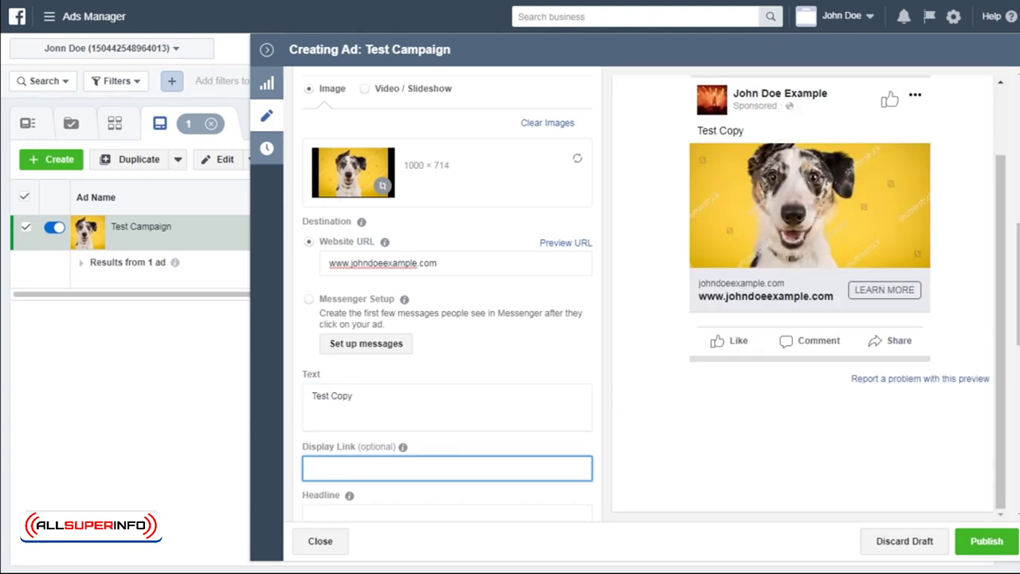
pyautogui.scroll(-2, 329, 468)
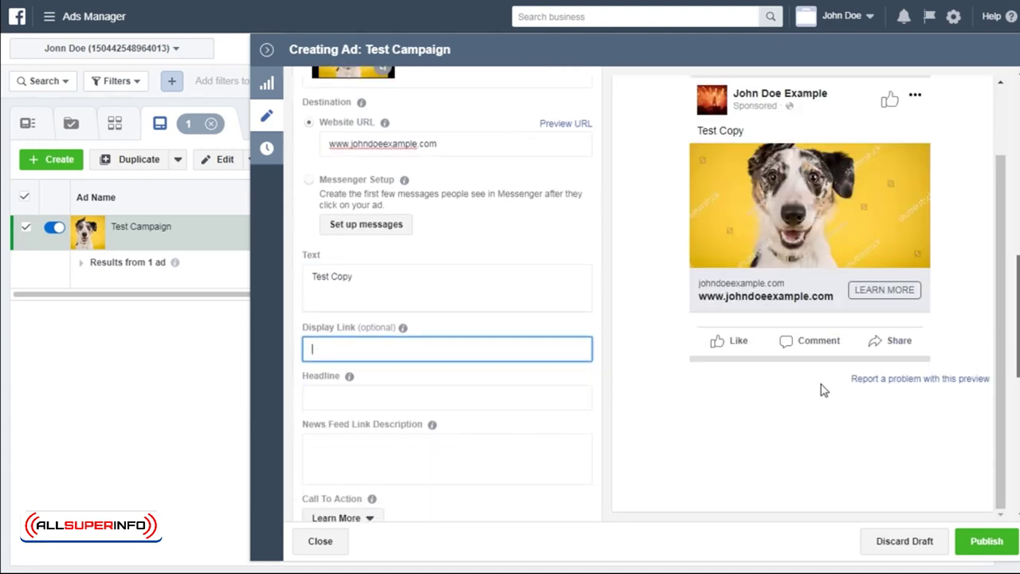
pyautogui.click(338, 395)
pyautogui.write('Headline')
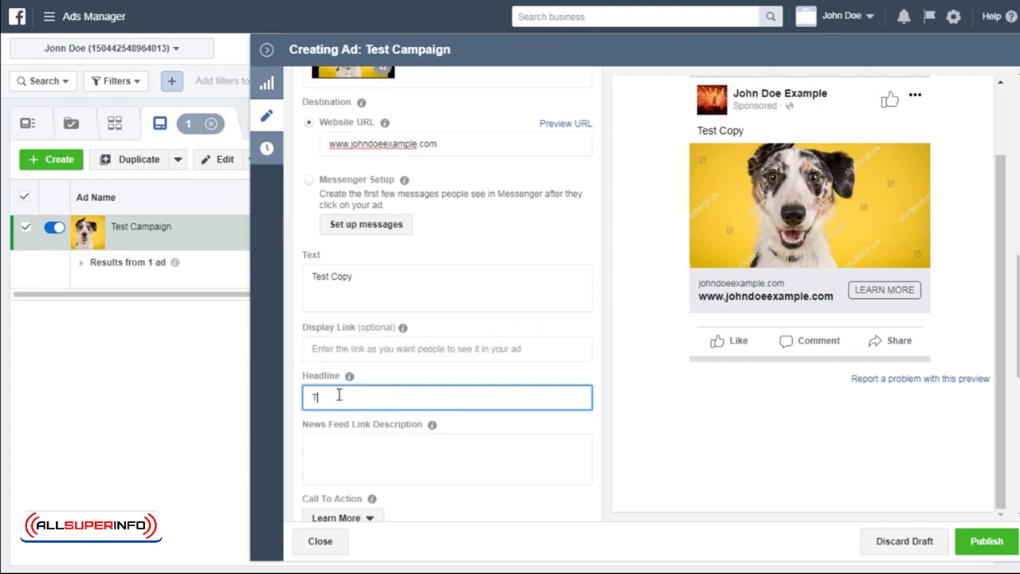
pyautogui.click(360, 444)
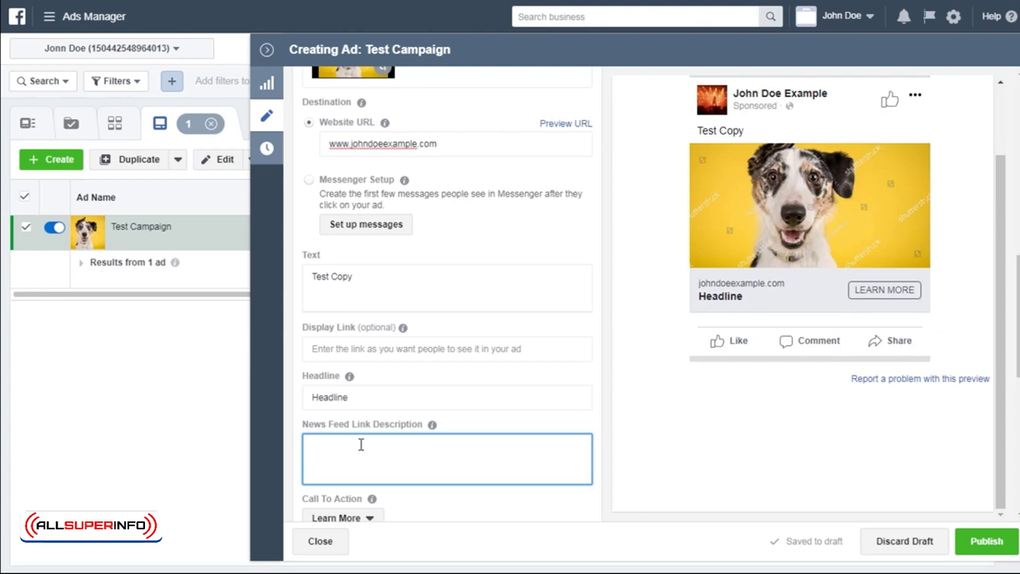
pyautogui.write('News Feed Link Description')
pyautogui.scroll(-1, 361, 445)
pyautogui.scroll(-1, 388, 341)
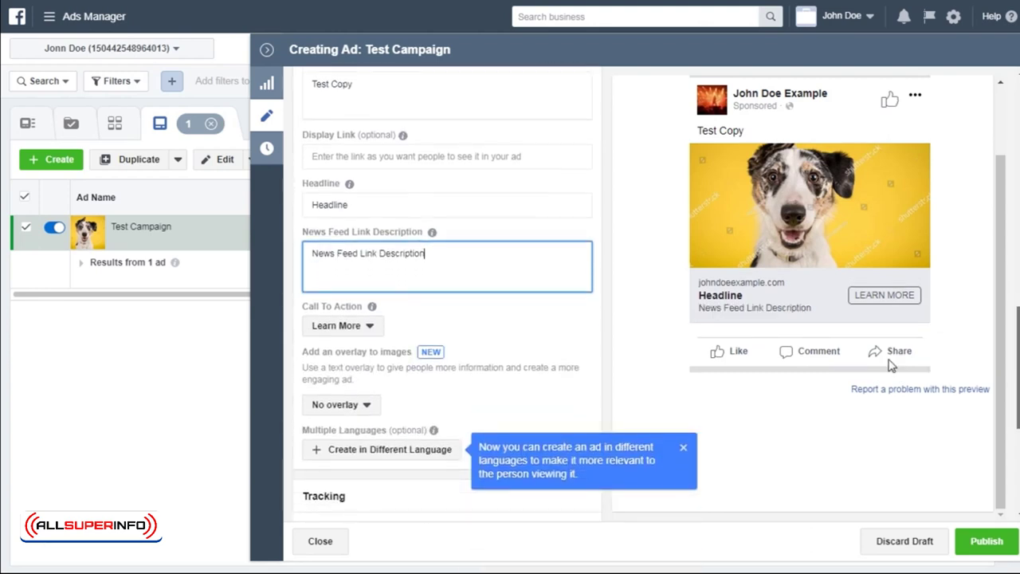
# Change the ad's Call To Action from Learn More to No Button.
pyautogui.click(349, 329)
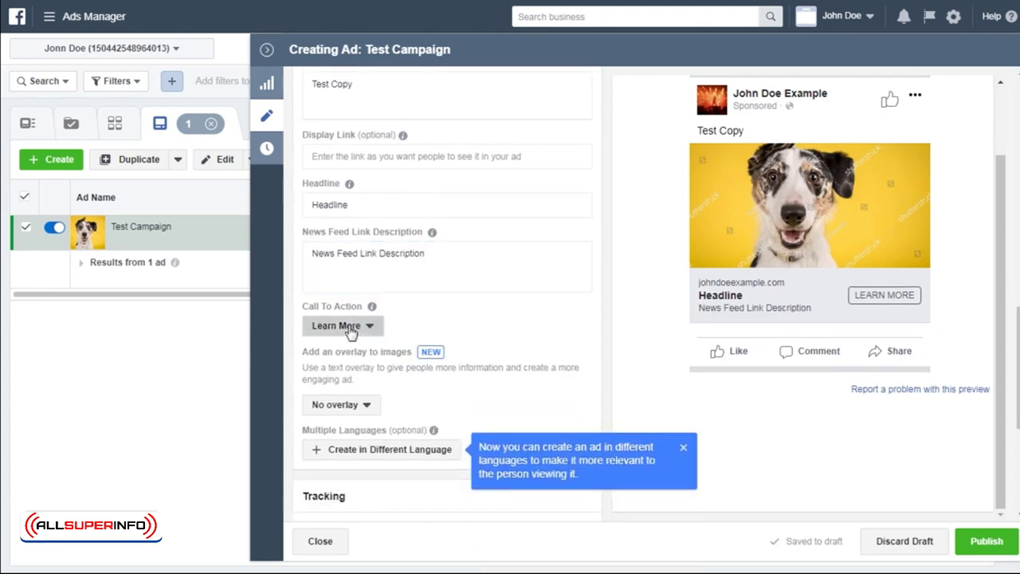
pyautogui.moveTo(406, 436); pyautogui.dragTo(404, 348)
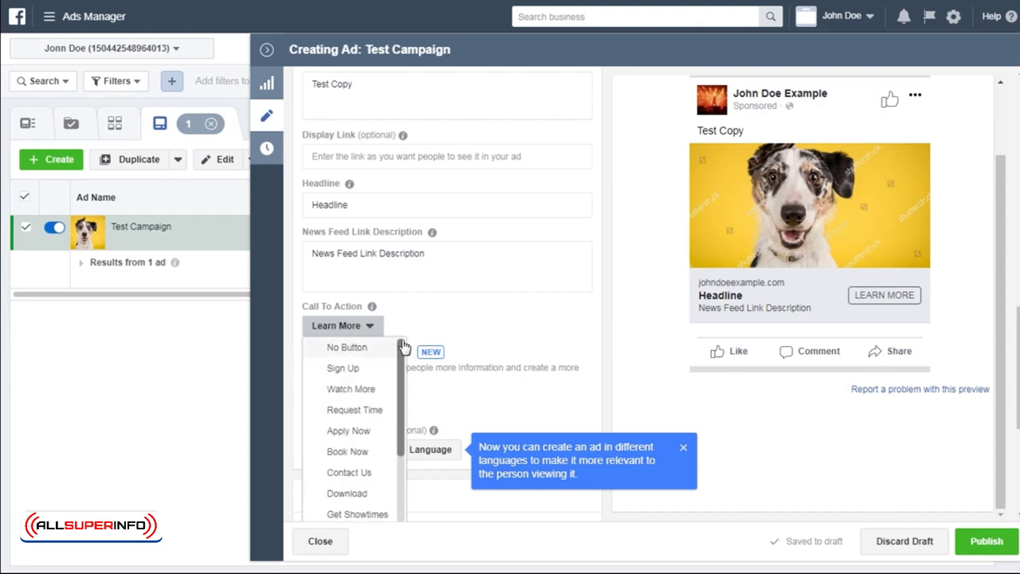
pyautogui.click(355, 348)
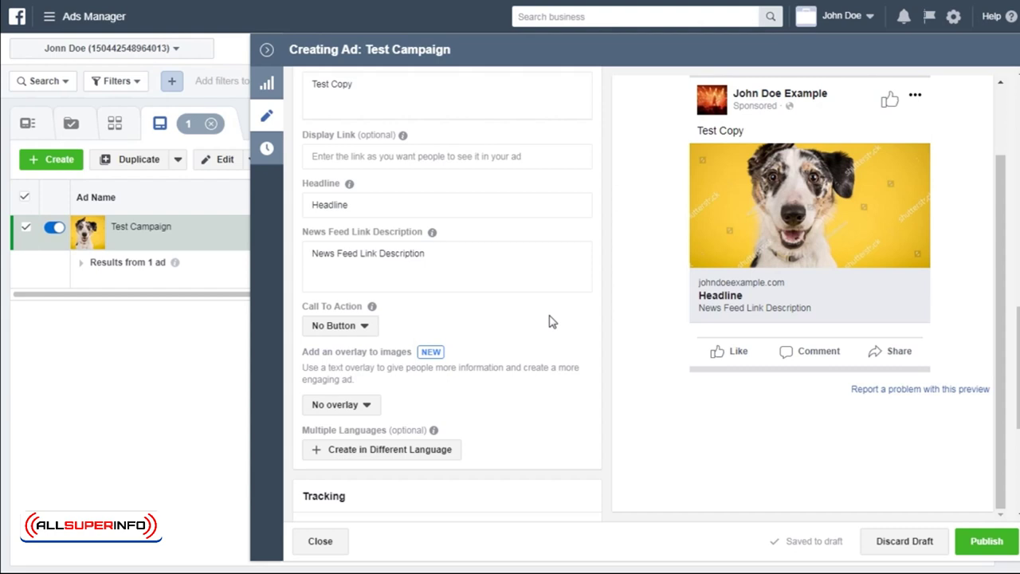
pyautogui.scroll(-4, 566, 327)
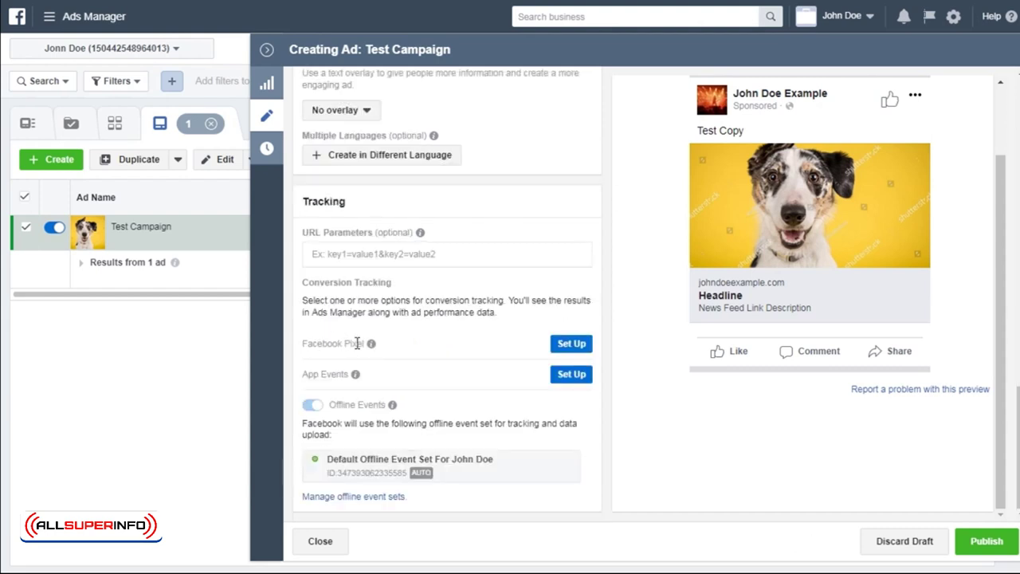